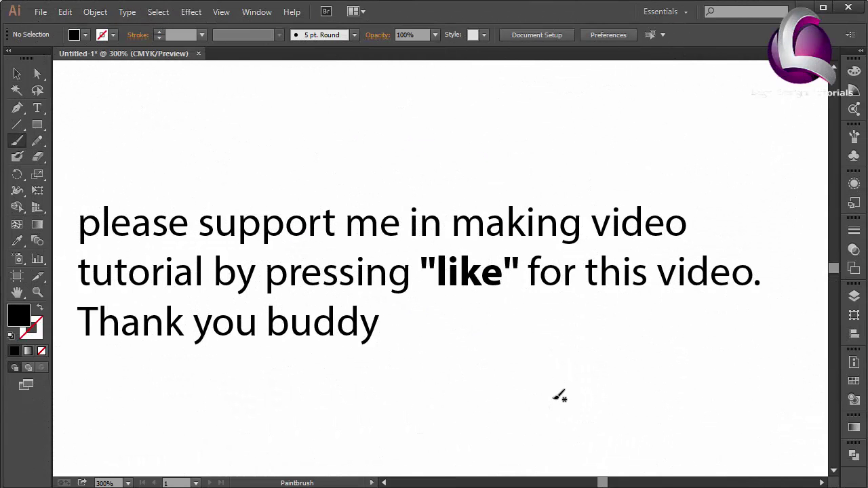
# Step: Drag across the blank artboard of hafid-hafiz-logo-43.ai
pyautogui.moveTo(554, 399)
pyautogui.mouseDown()
pyautogui.moveTo(487, 305)
pyautogui.moveTo(473, 321)
pyautogui.moveTo(523, 302)
pyautogui.mouseUp()
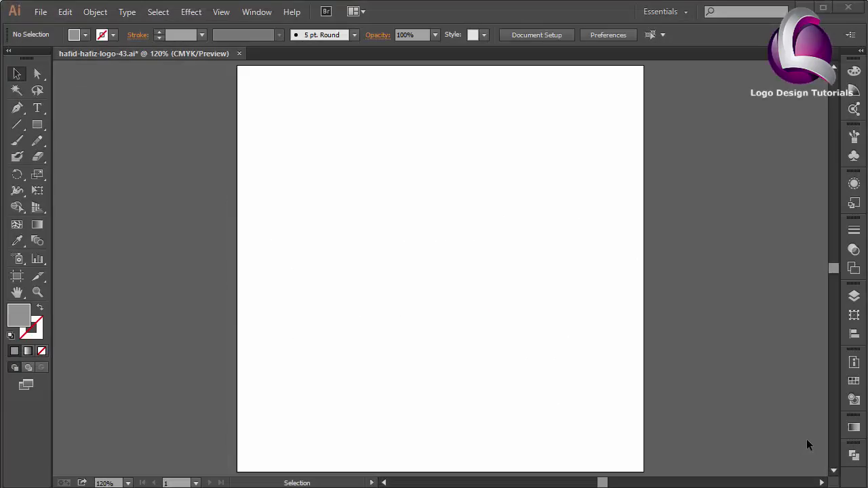
# Step: Zoom in and pen the ribbon's curved top down to a sharp bottom tip
pyautogui.hotkey('ctrl', '+')
pyautogui.hotkey('ctrl', '+')
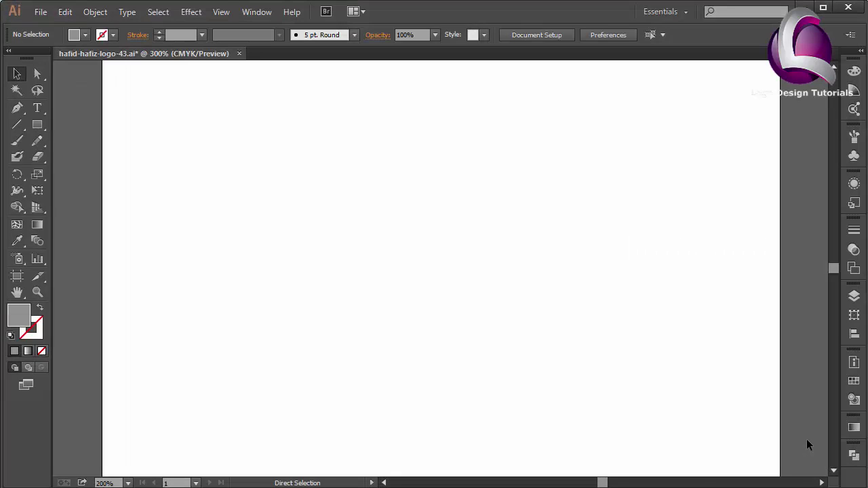
pyautogui.hotkey('ctrl', '+')
pyautogui.click(17, 108)
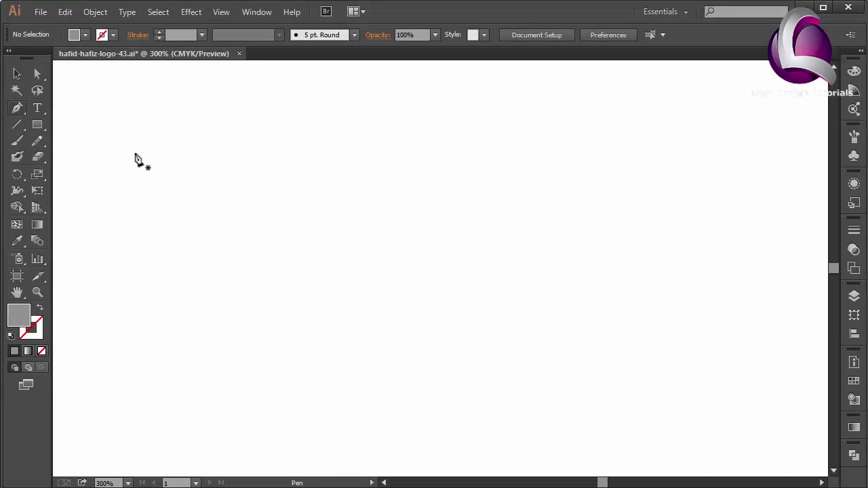
pyautogui.click(425, 249)
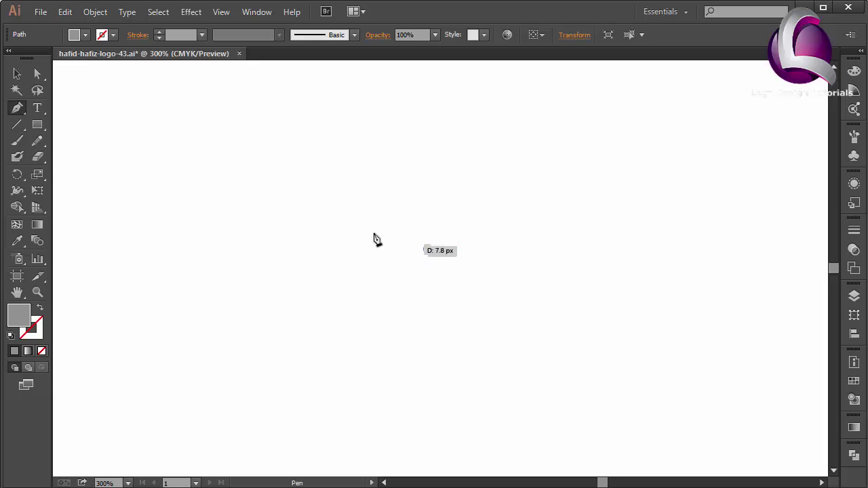
pyautogui.moveTo(338, 220); pyautogui.dragTo(301, 232)
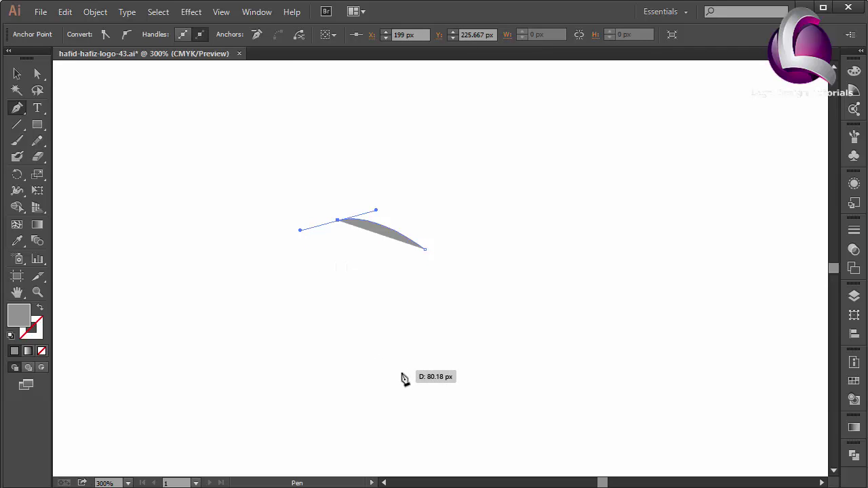
pyautogui.moveTo(391, 379); pyautogui.dragTo(514, 464)
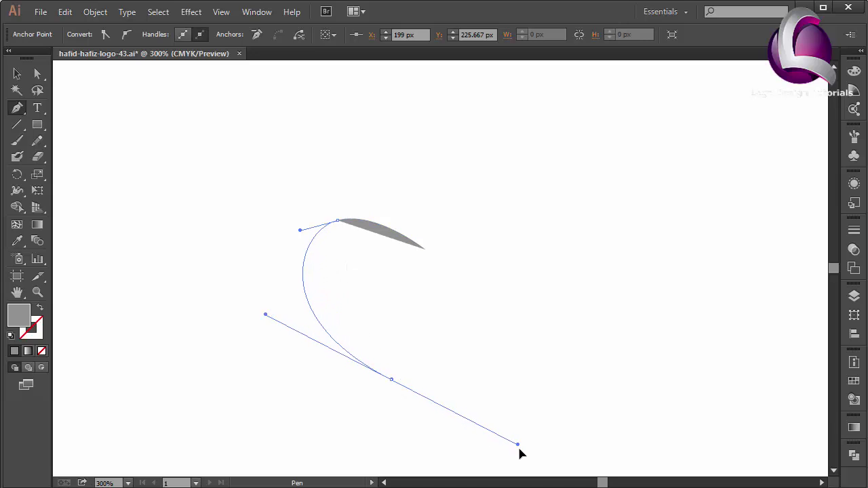
pyautogui.click(392, 380)
# Step: Curve the outer edge back up and close the crescent path at its start point
pyautogui.moveTo(391, 380)
pyautogui.mouseDown()
pyautogui.moveTo(279, 259)
pyautogui.moveTo(256, 181)
pyautogui.mouseUp()
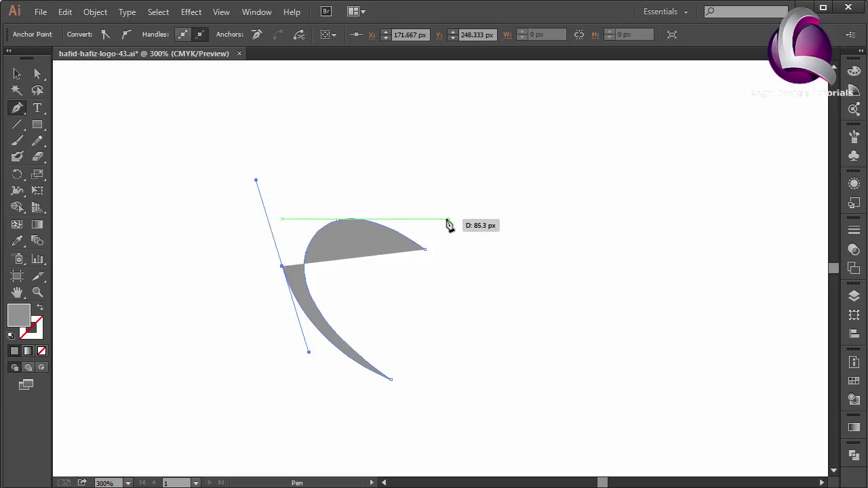
pyautogui.moveTo(441, 219); pyautogui.dragTo(513, 289)
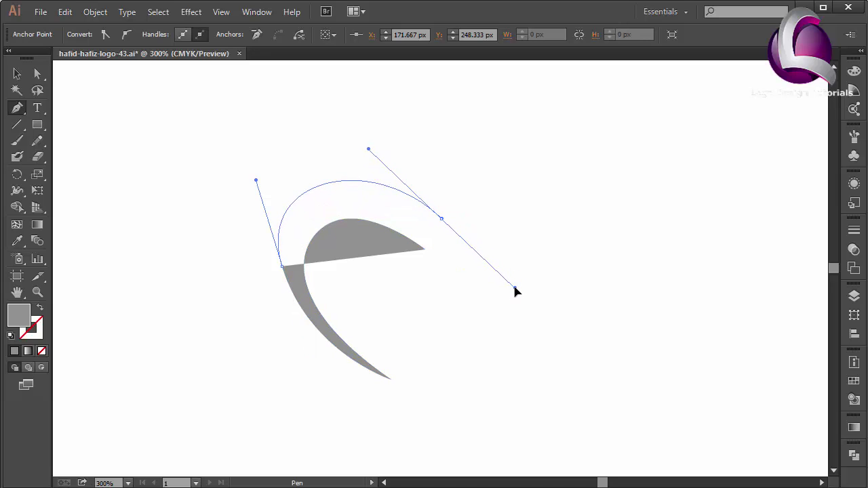
pyautogui.click(441, 219)
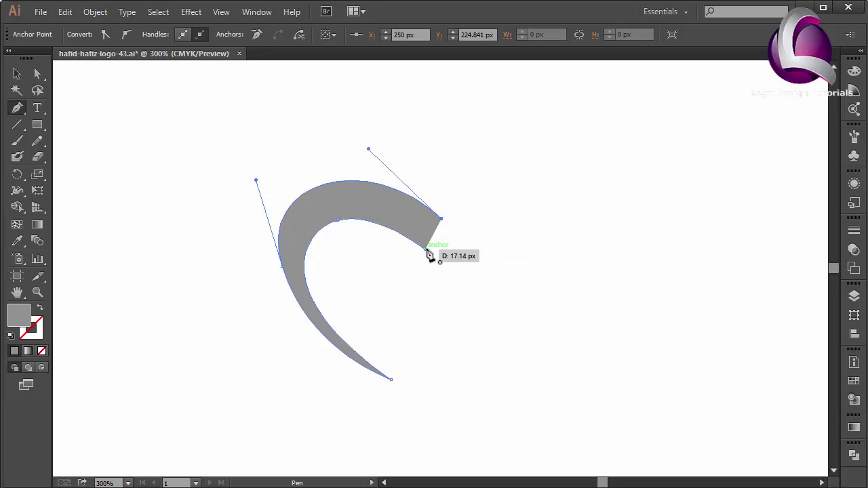
pyautogui.click(427, 251)
pyautogui.click(37, 75)
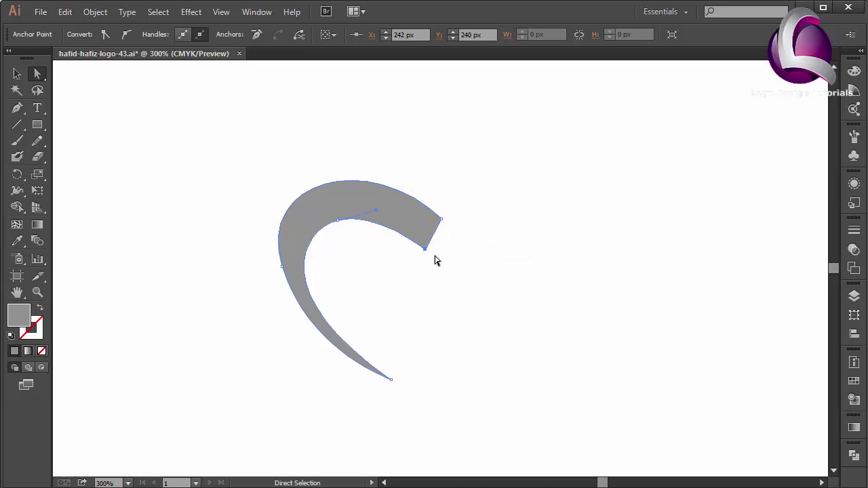
# Step: Raise the ribbon's upper-right corner anchor and tweak the outer-edge curve handle
pyautogui.click(444, 216)
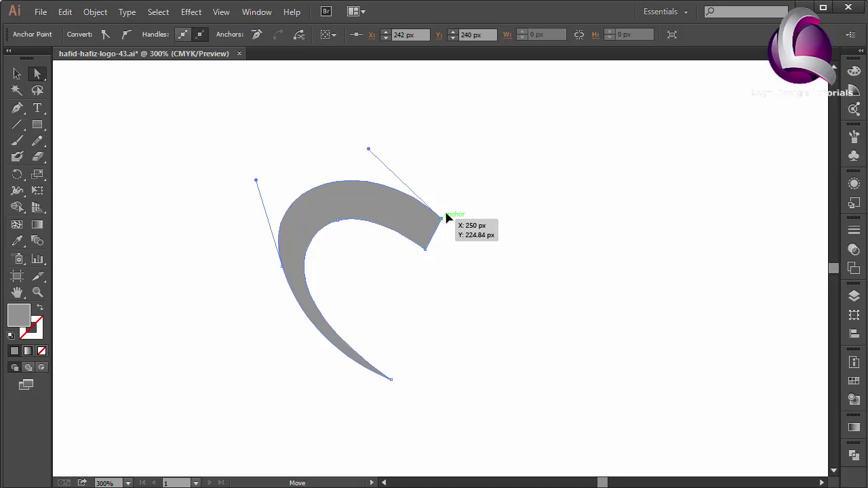
pyautogui.moveTo(446, 217); pyautogui.dragTo(448, 206)
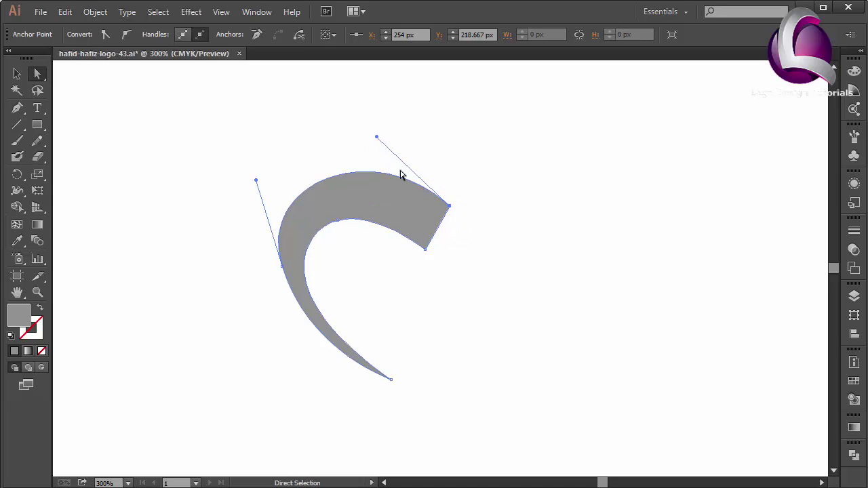
pyautogui.moveTo(376, 138); pyautogui.dragTo(369, 144)
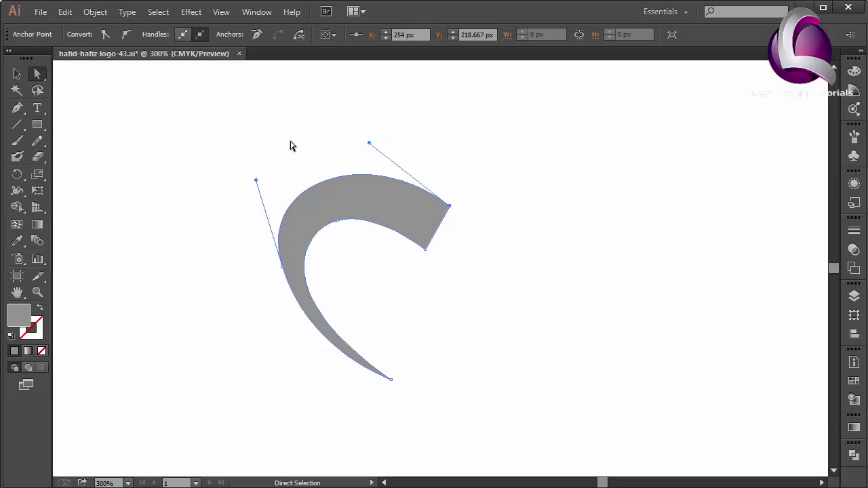
pyautogui.click(290, 146)
pyautogui.click(24, 107)
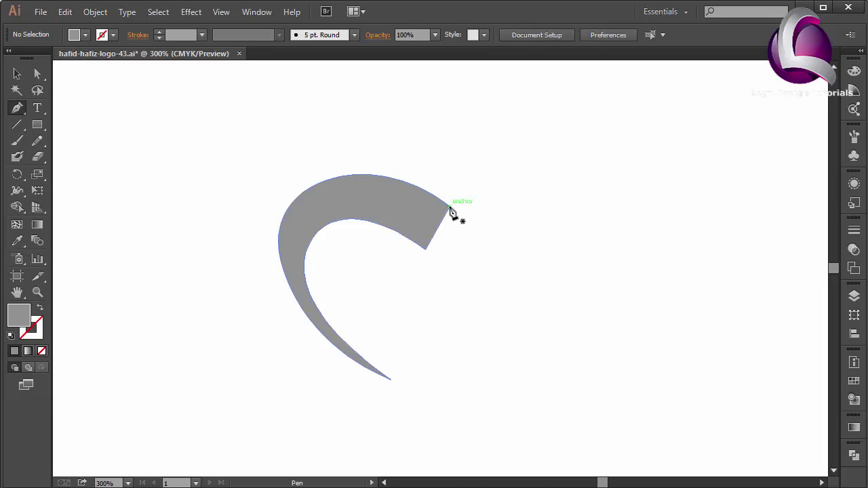
# Step: Square off the ribbon's right end vertically and begin a new path at the bottom tip
pyautogui.moveTo(449, 207); pyautogui.dragTo(428, 256)
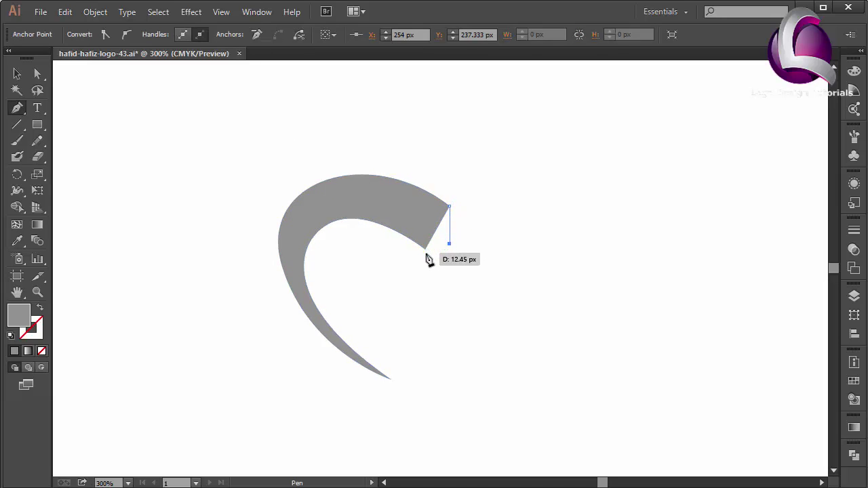
pyautogui.moveTo(459, 208); pyautogui.dragTo(455, 217)
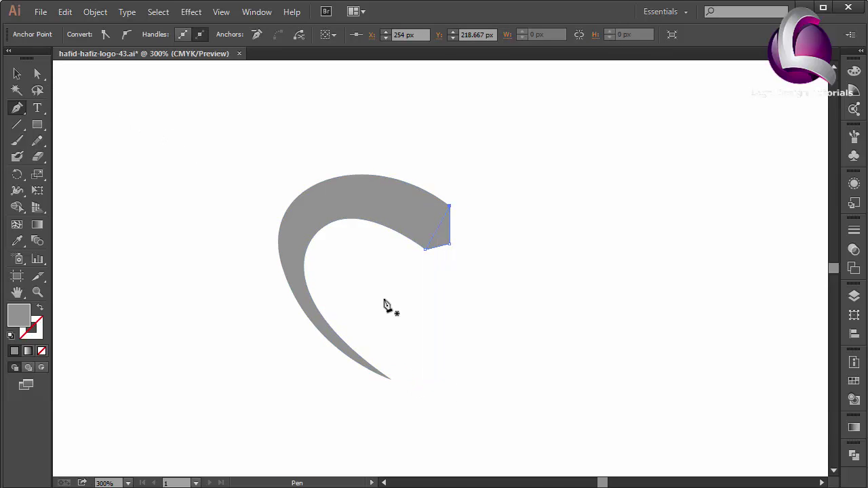
pyautogui.moveTo(391, 379)
pyautogui.mouseDown()
pyautogui.moveTo(396, 343)
pyautogui.moveTo(419, 364)
pyautogui.moveTo(413, 356)
pyautogui.mouseUp()
# Step: Pen a thinner band along the C's inner curve, closing it at the bottom tip
pyautogui.click(335, 295)
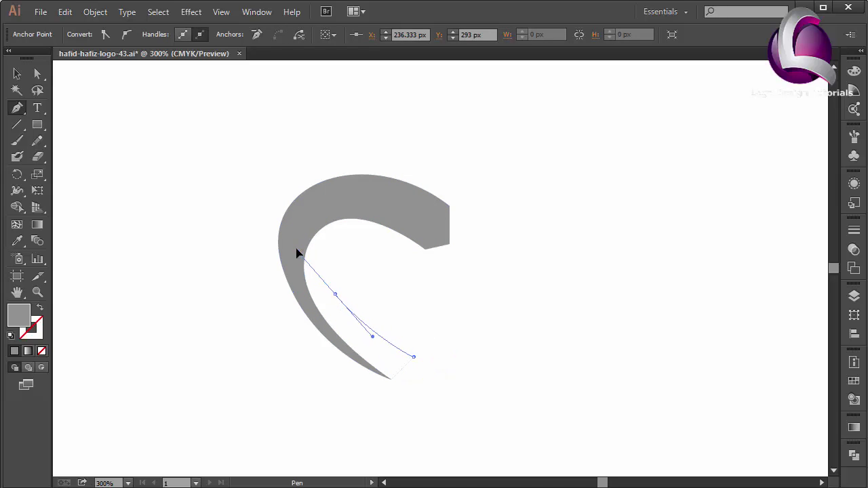
pyautogui.click(299, 245)
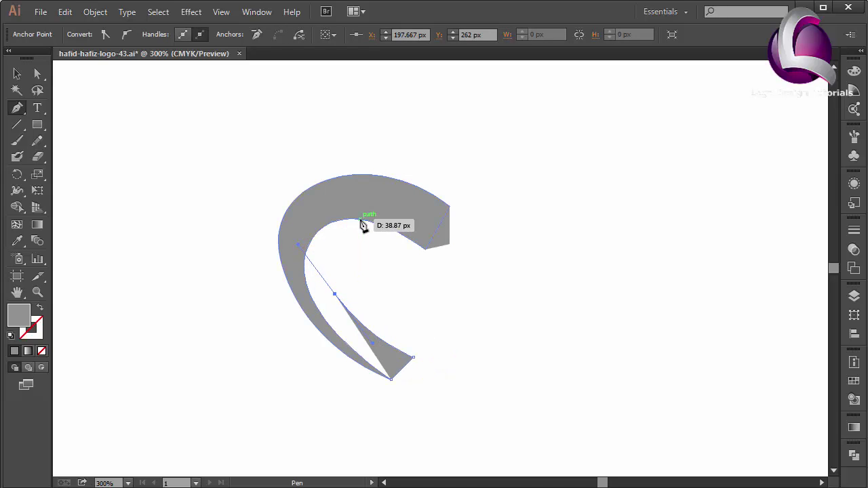
pyautogui.moveTo(361, 220)
pyautogui.mouseDown()
pyautogui.moveTo(395, 224)
pyautogui.moveTo(361, 222)
pyautogui.mouseUp()
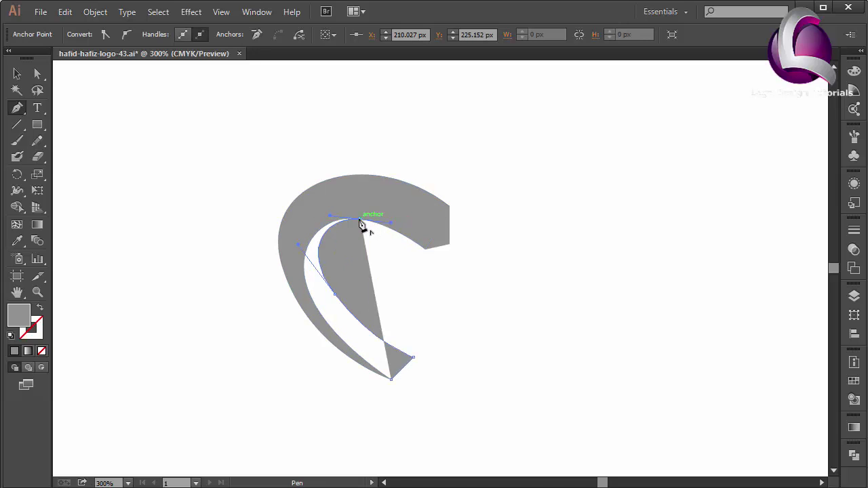
pyautogui.moveTo(304, 258); pyautogui.dragTo(296, 311)
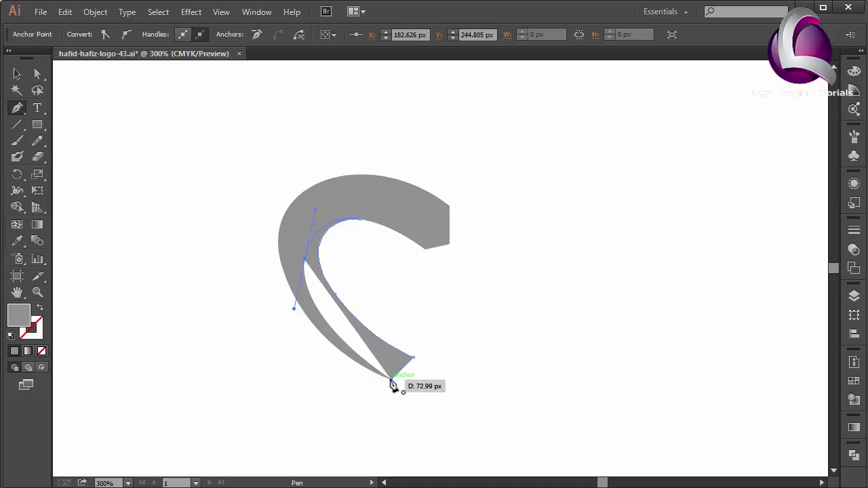
pyautogui.moveTo(391, 381); pyautogui.dragTo(413, 390)
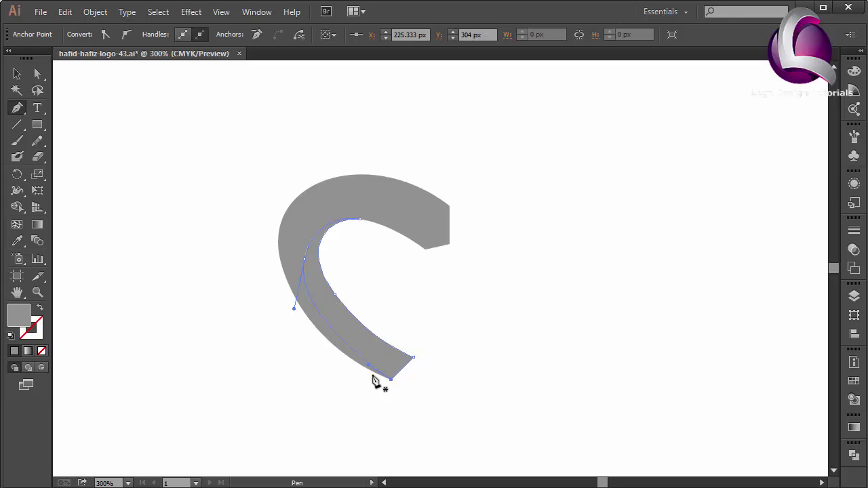
# Step: Fill the inner band with the red-orange gradient angled diagonally
pyautogui.click(853, 382)
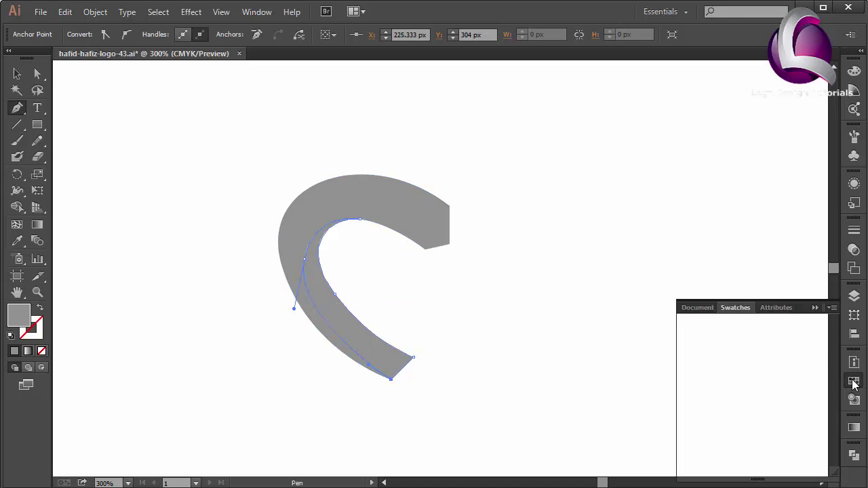
pyautogui.click(808, 352)
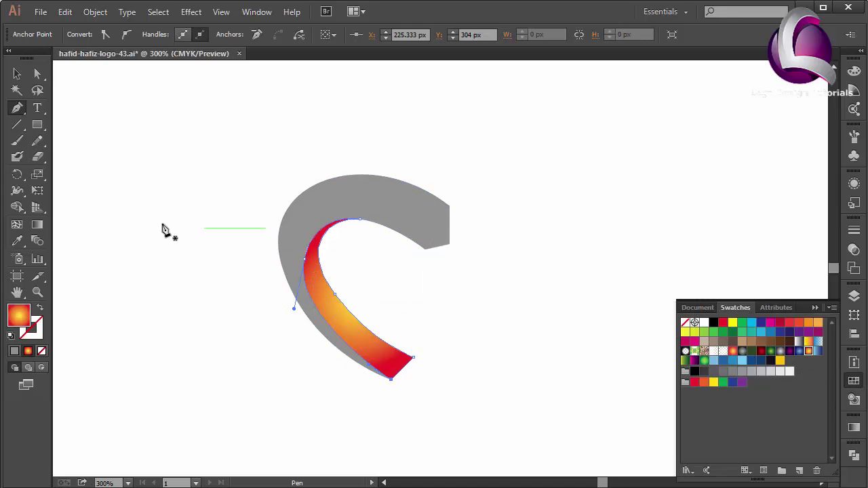
pyautogui.click(38, 225)
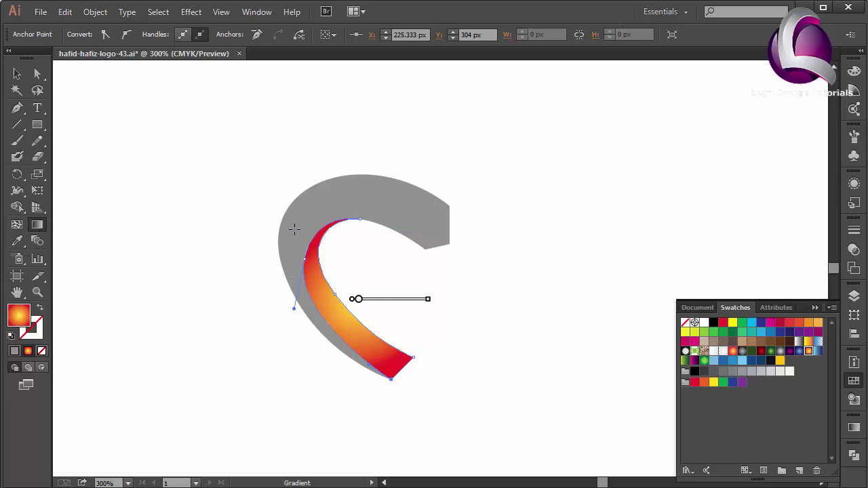
pyautogui.moveTo(294, 230); pyautogui.dragTo(455, 408)
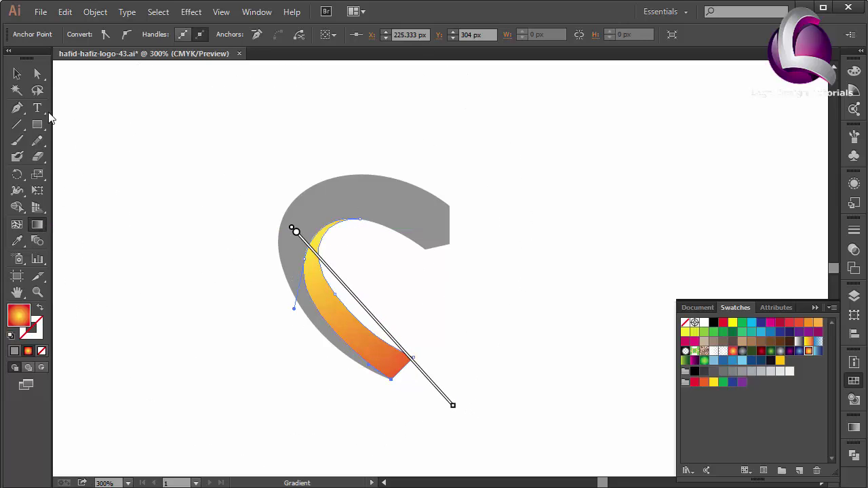
pyautogui.click(18, 74)
# Step: Give the grey C the red-orange gradient, merge the shapes, and reapply the gradient
pyautogui.click(366, 198)
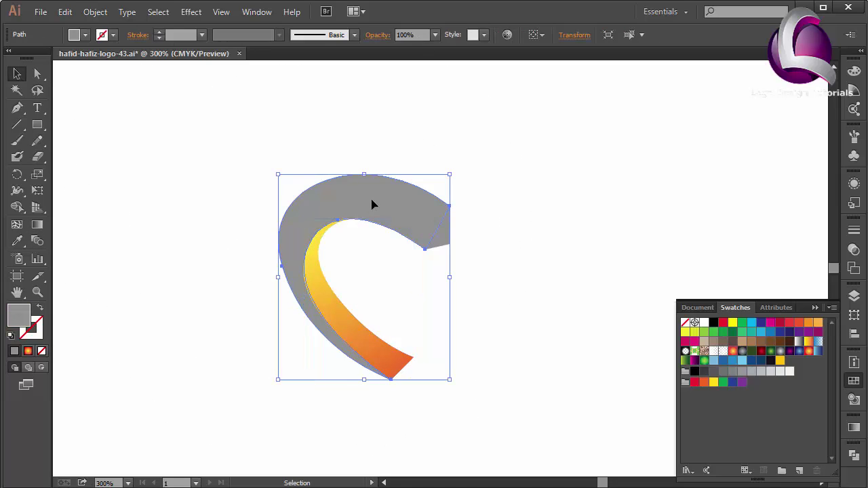
pyautogui.click(808, 351)
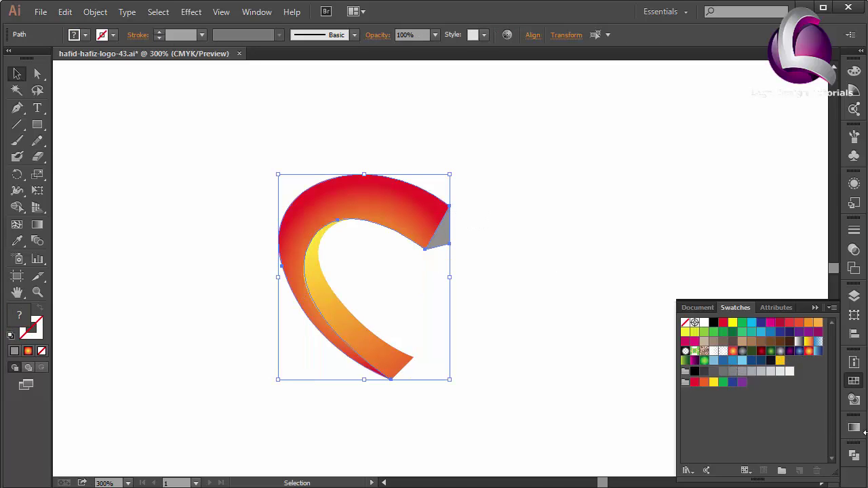
pyautogui.click(854, 456)
pyautogui.click(693, 436)
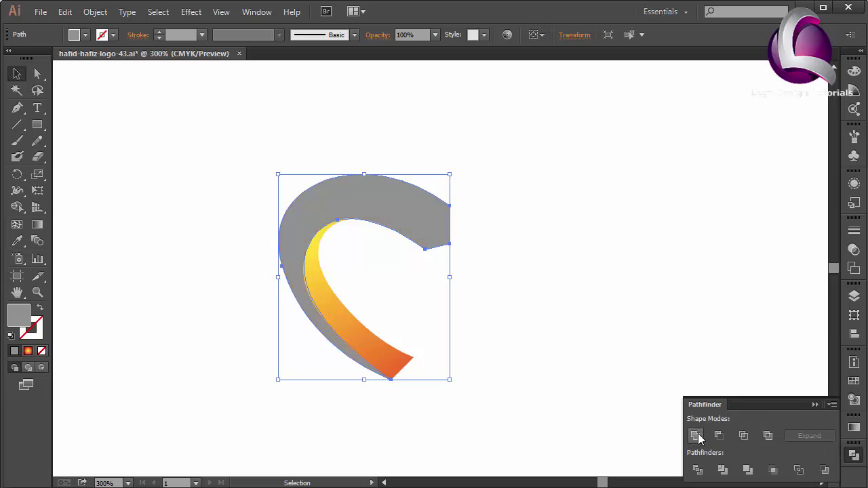
pyautogui.click(854, 380)
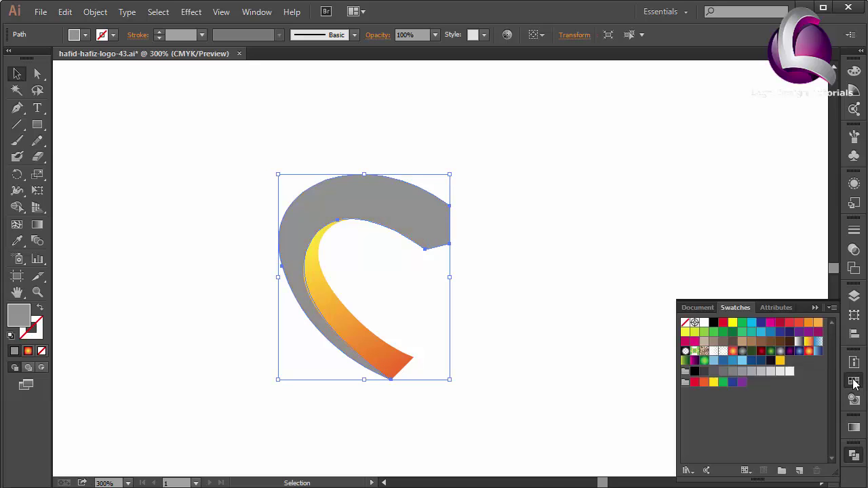
pyautogui.click(808, 350)
pyautogui.click(608, 360)
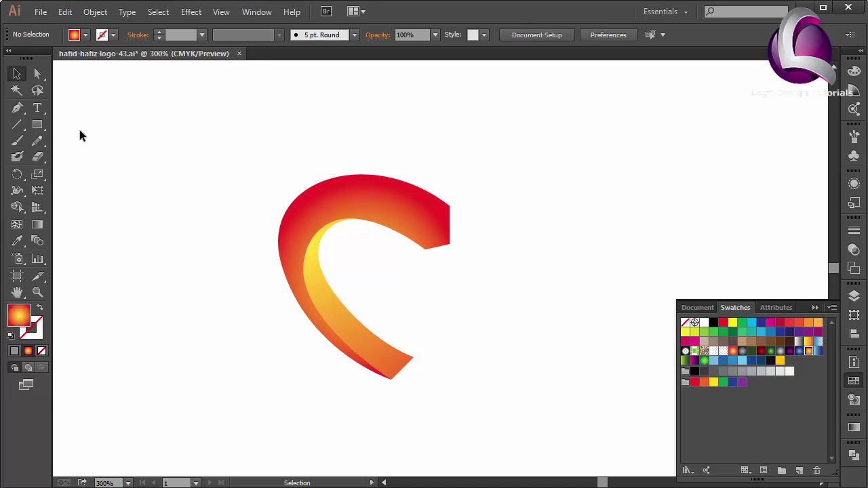
# Step: Drag the inner end anchor onto the outer corner for a clean slanted end
pyautogui.click(37, 73)
pyautogui.moveTo(415, 243); pyautogui.dragTo(456, 237)
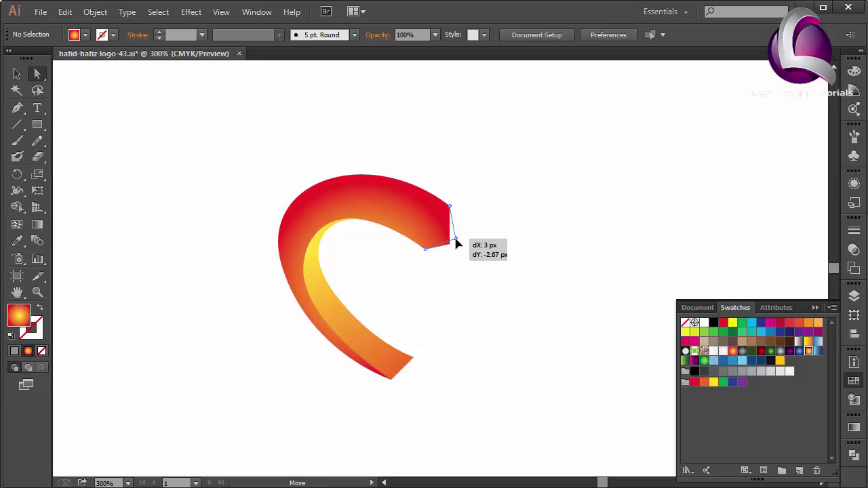
pyautogui.click(232, 200)
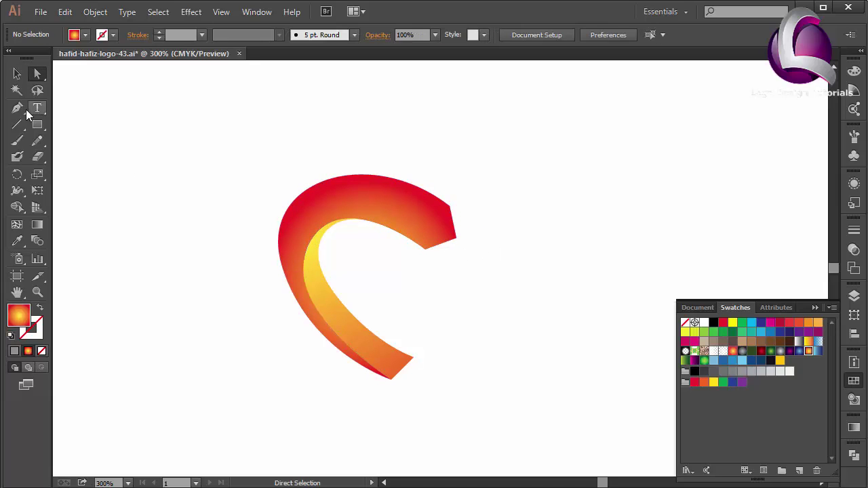
pyautogui.click(17, 108)
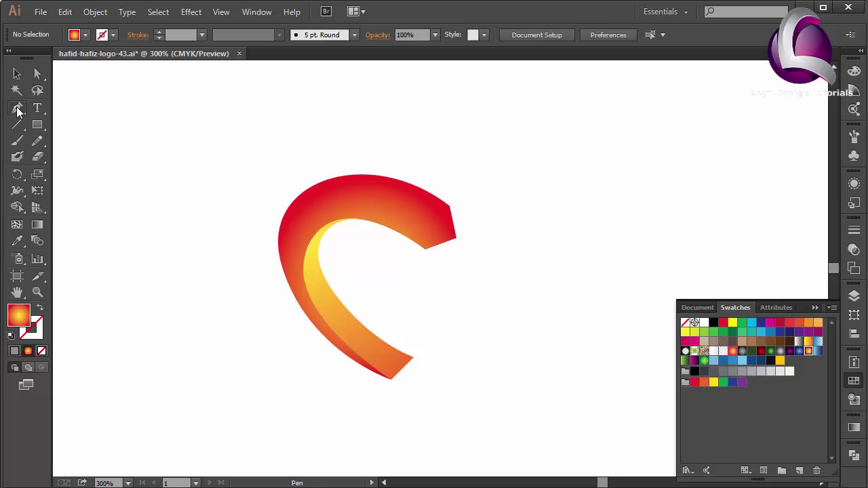
# Step: Draw a closed curved piece capping the top of the C
pyautogui.click(456, 239)
pyautogui.moveTo(345, 192); pyautogui.dragTo(288, 194)
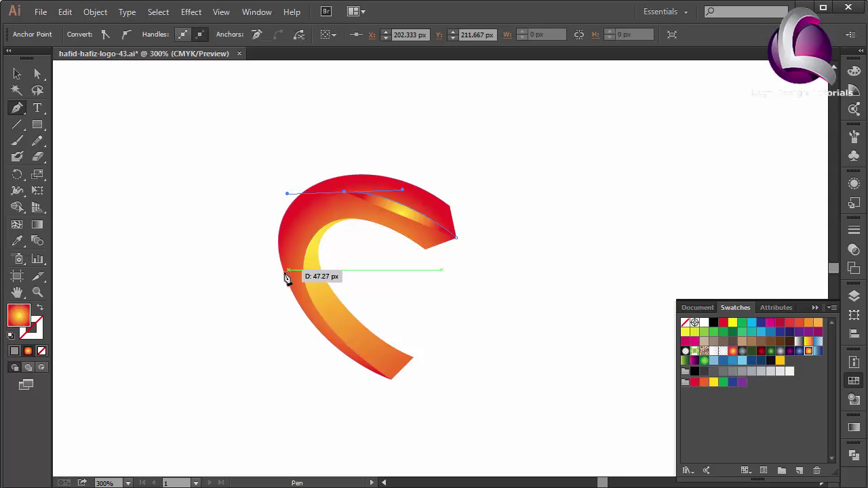
pyautogui.moveTo(284, 270); pyautogui.dragTo(294, 311)
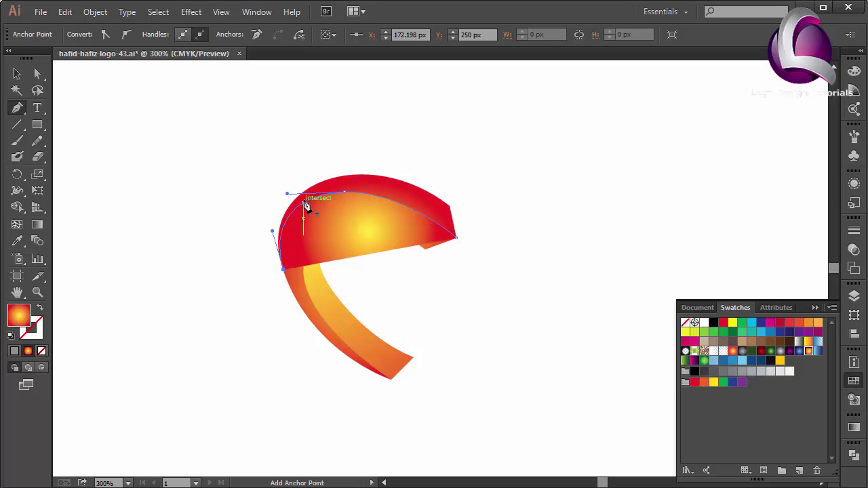
pyautogui.moveTo(303, 192); pyautogui.dragTo(345, 165)
pyautogui.moveTo(450, 205); pyautogui.dragTo(499, 244)
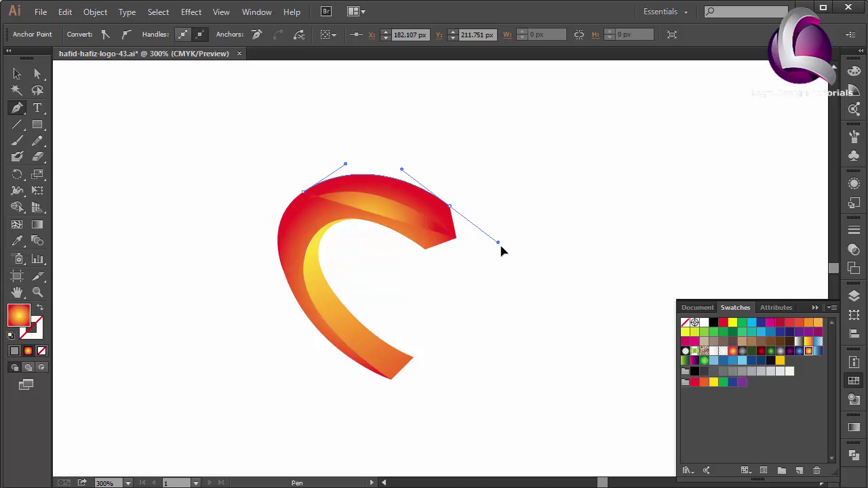
pyautogui.click(499, 245)
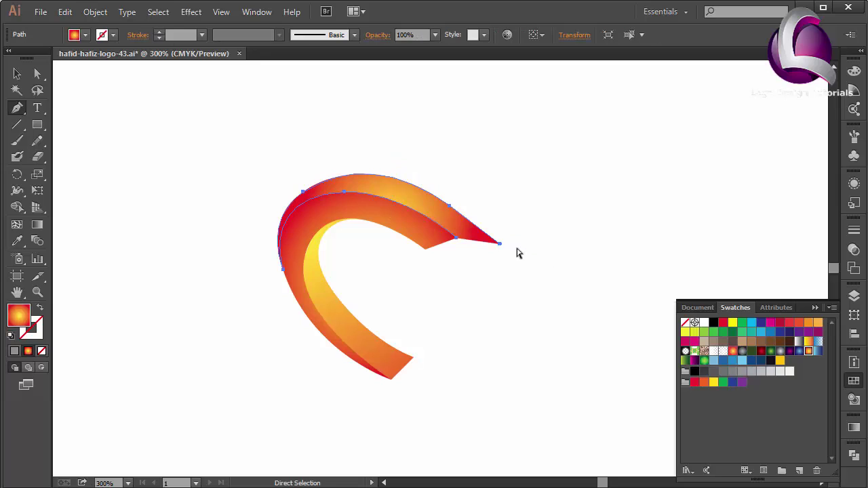
pyautogui.hotkey('ctrl', 'z')
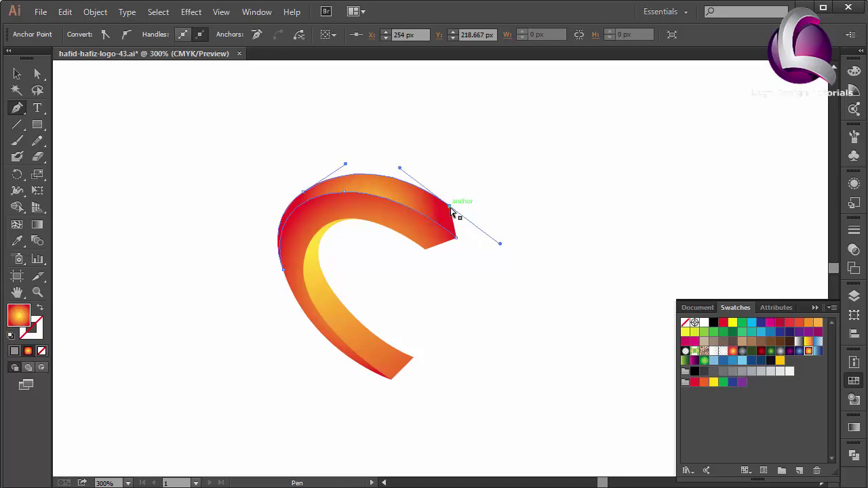
pyautogui.moveTo(450, 205); pyautogui.dragTo(458, 240)
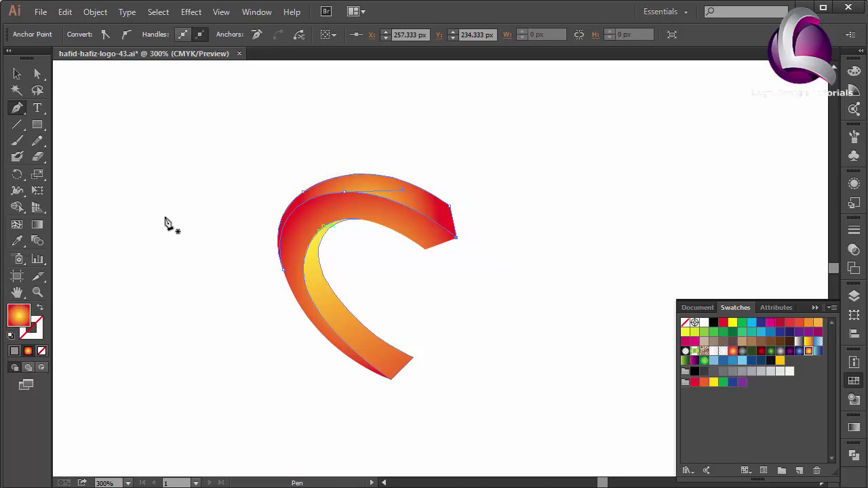
# Step: Drag a diagonal gradient across the new top piece
pyautogui.click(37, 224)
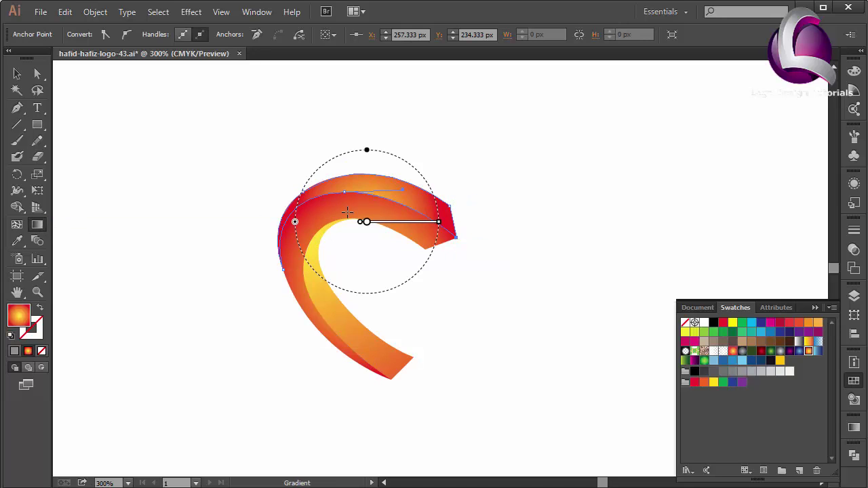
pyautogui.moveTo(345, 207); pyautogui.dragTo(402, 341)
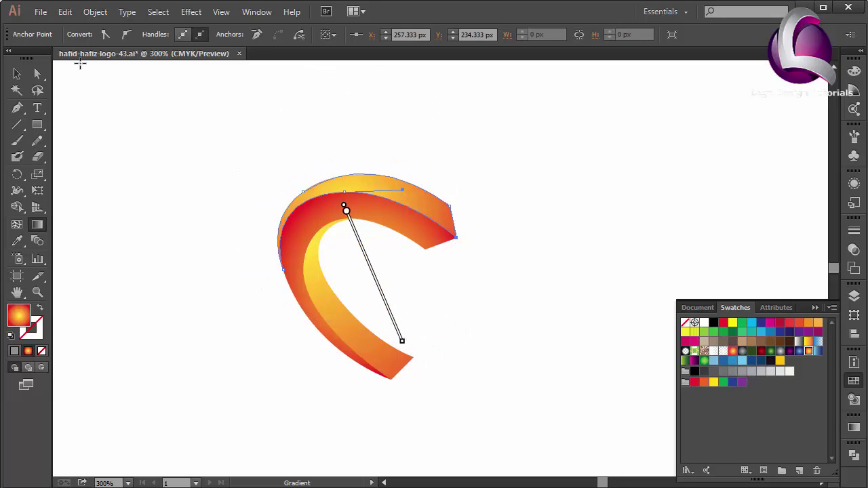
pyautogui.click(37, 74)
# Step: Raise the top piece's top-left anchor and adjust its handle into a smoother arc
pyautogui.click(304, 193)
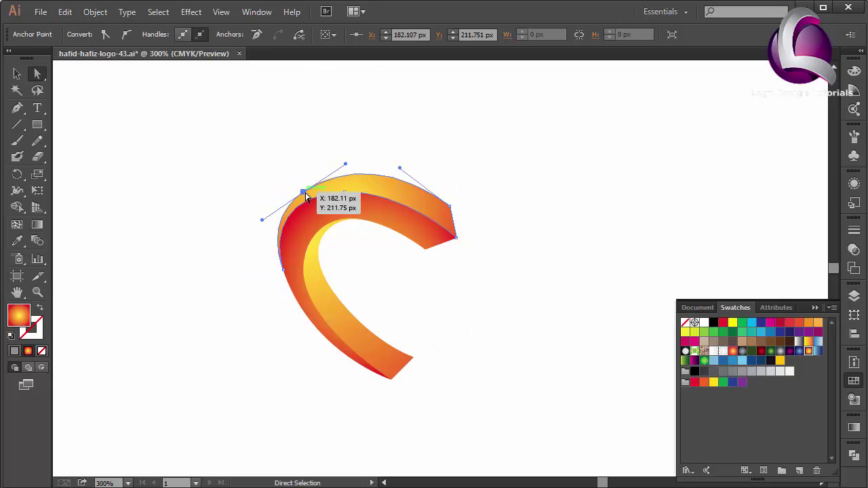
pyautogui.press('Up')
pyautogui.click(481, 98)
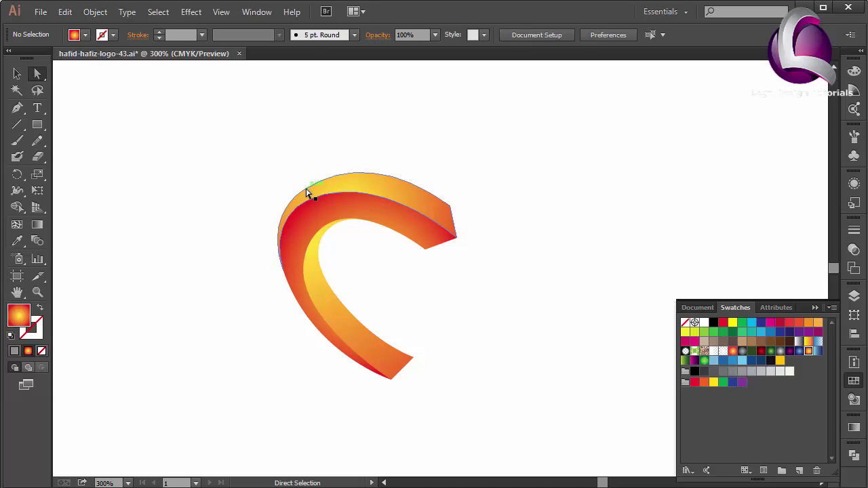
pyautogui.click(305, 190)
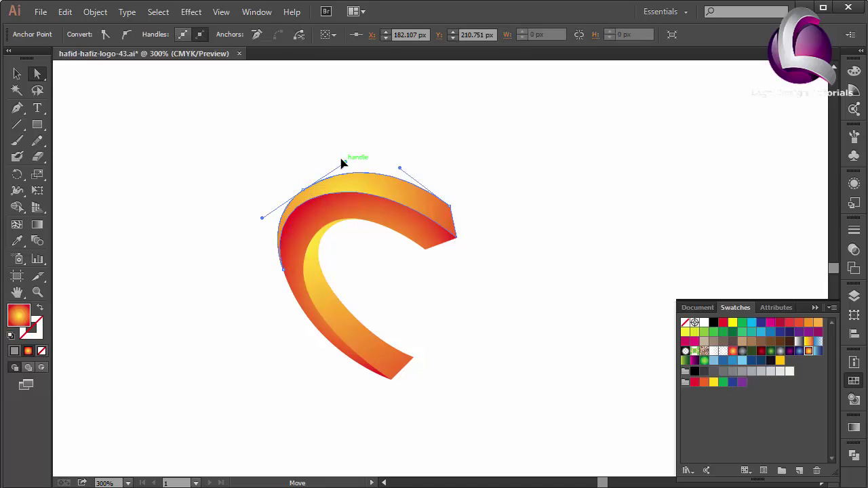
pyautogui.moveTo(342, 162); pyautogui.dragTo(342, 158)
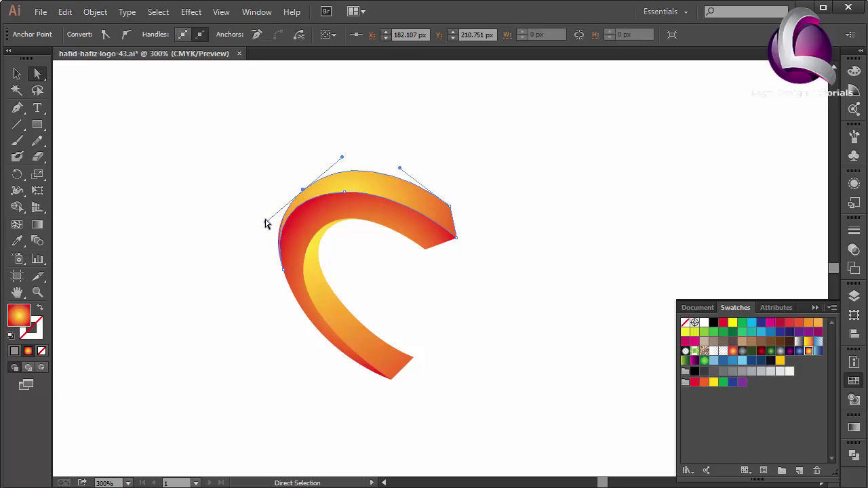
pyautogui.click(229, 244)
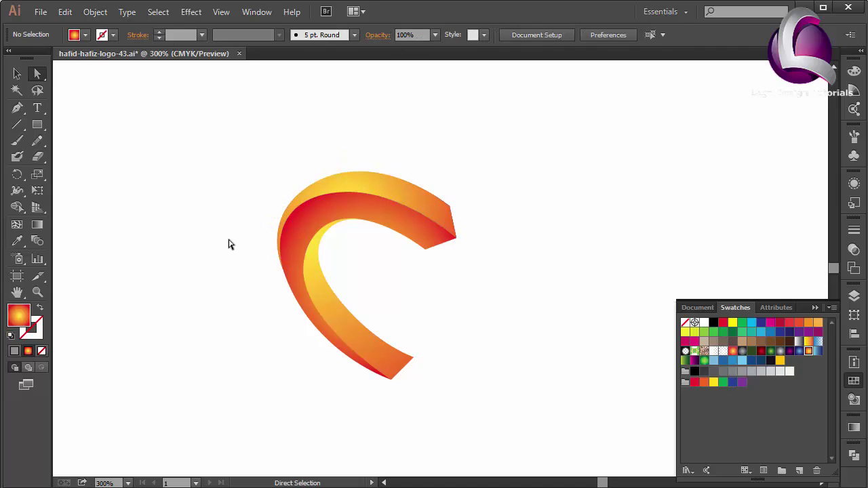
pyautogui.click(303, 191)
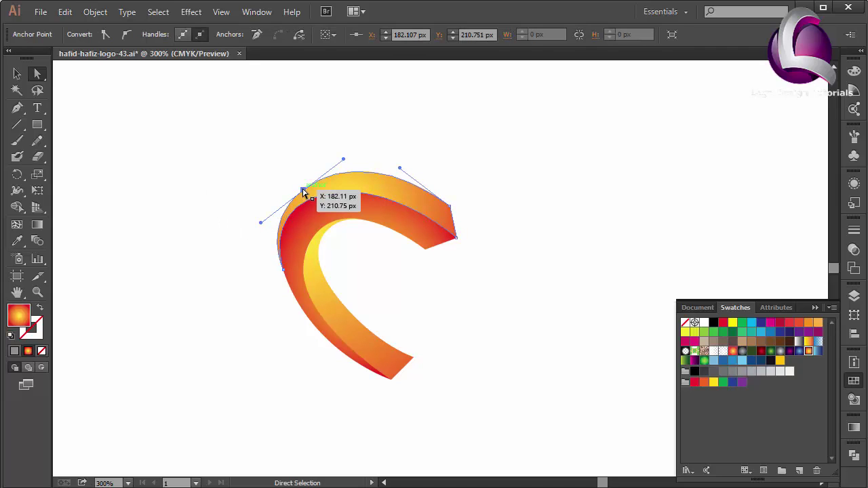
pyautogui.moveTo(303, 192); pyautogui.dragTo(303, 189)
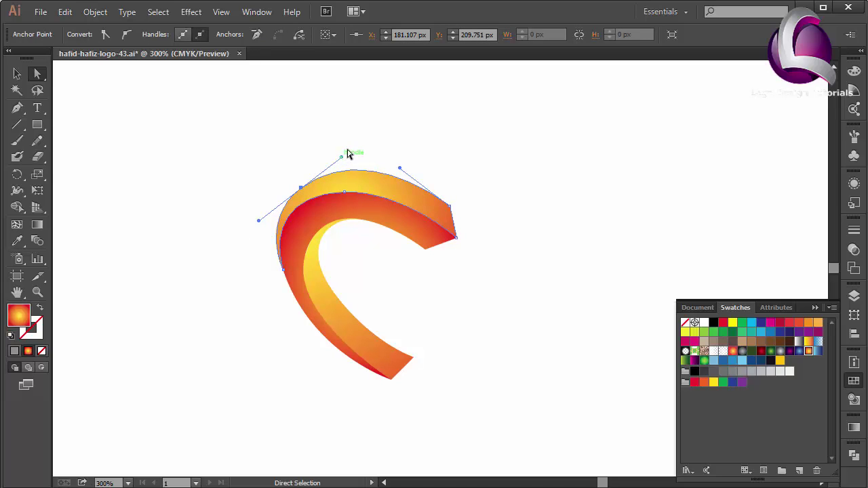
pyautogui.moveTo(343, 156); pyautogui.dragTo(333, 156)
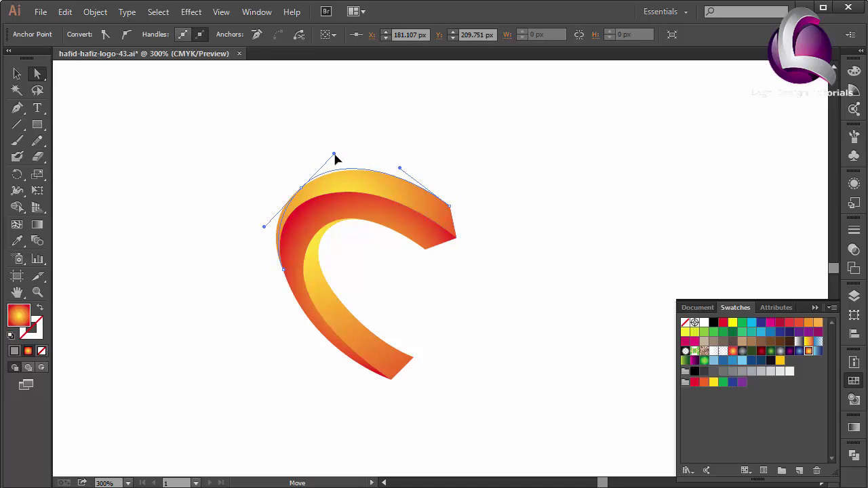
pyautogui.click(350, 161)
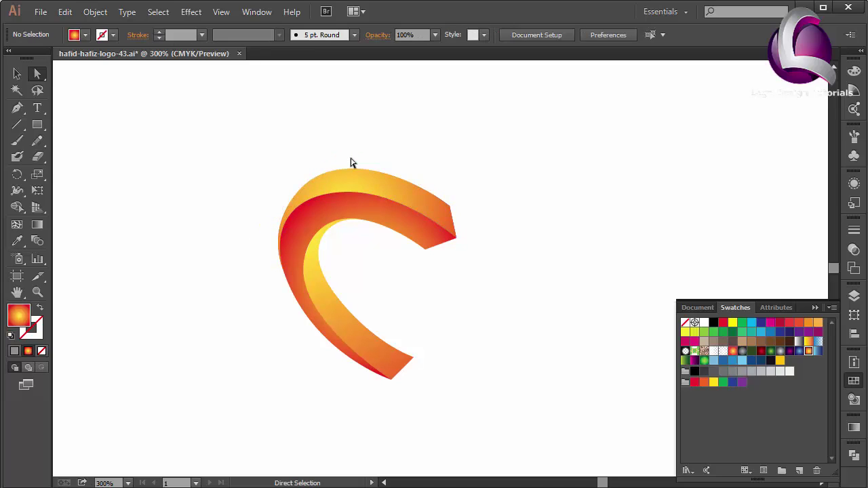
pyautogui.click(17, 73)
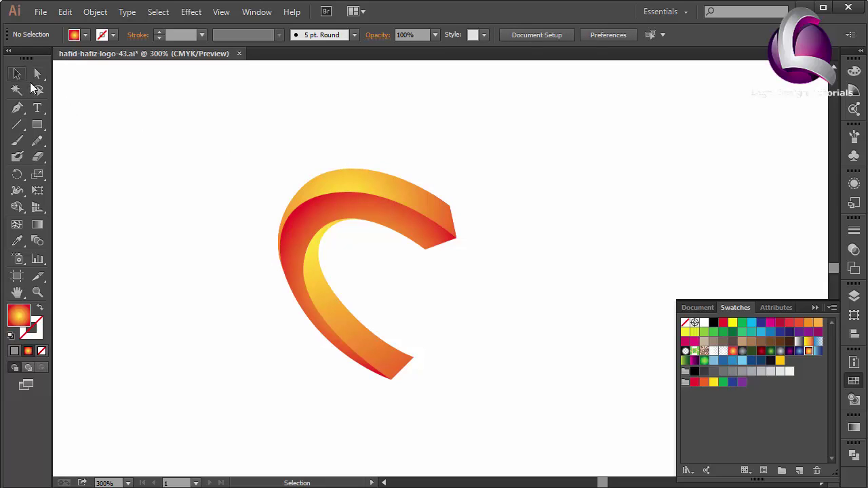
# Step: Redirect the C ribbon's gradient to run straight from bottom to top
pyautogui.click(297, 218)
pyautogui.press('g')
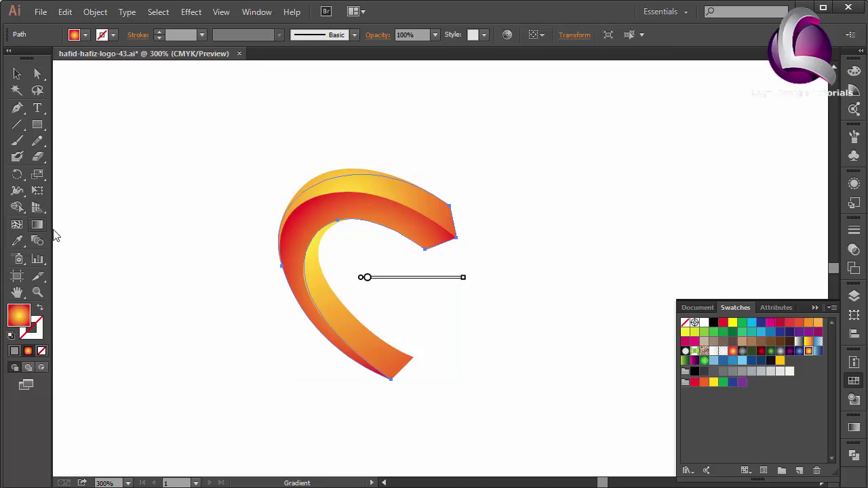
pyautogui.moveTo(281, 283); pyautogui.dragTo(447, 279)
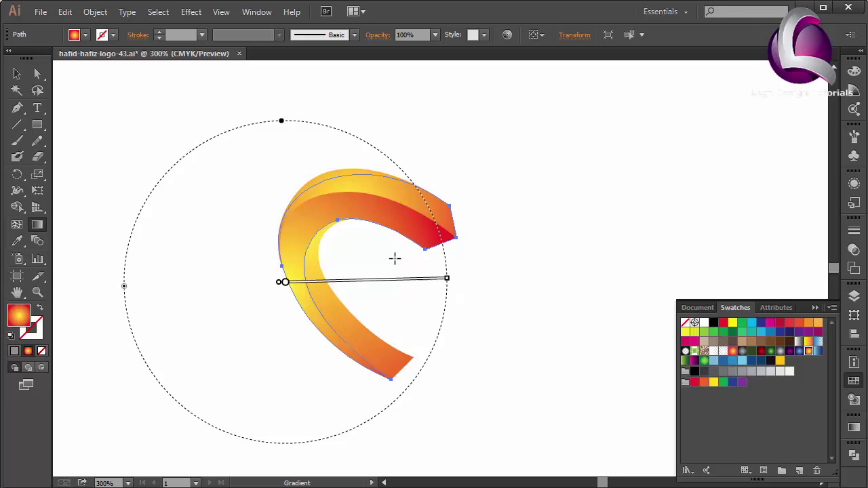
pyautogui.moveTo(318, 378); pyautogui.dragTo(408, 169)
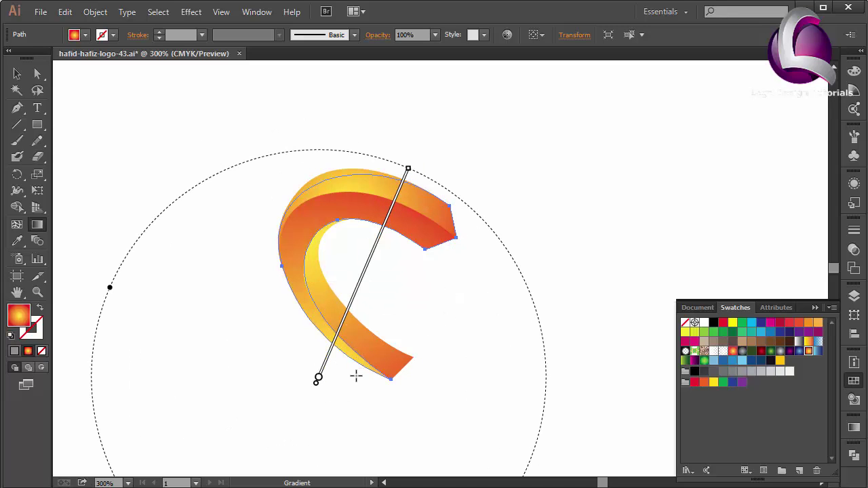
pyautogui.moveTo(357, 378); pyautogui.dragTo(305, 214)
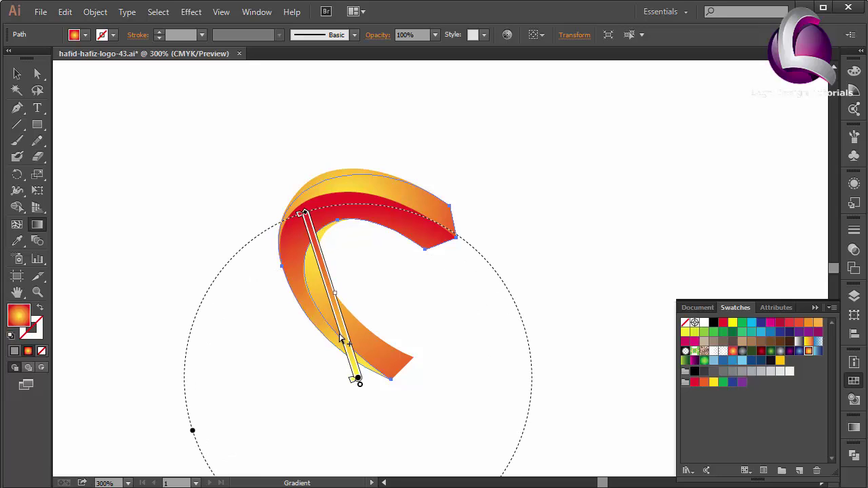
pyautogui.moveTo(341, 376); pyautogui.dragTo(330, 181)
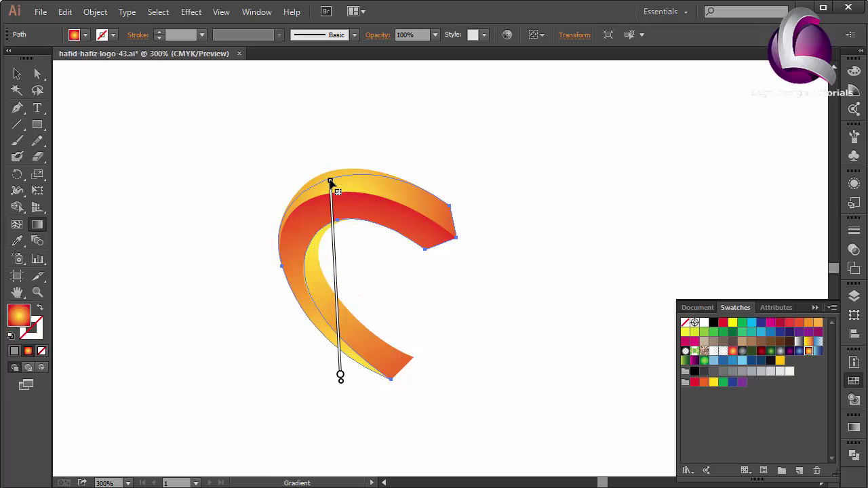
pyautogui.click(17, 73)
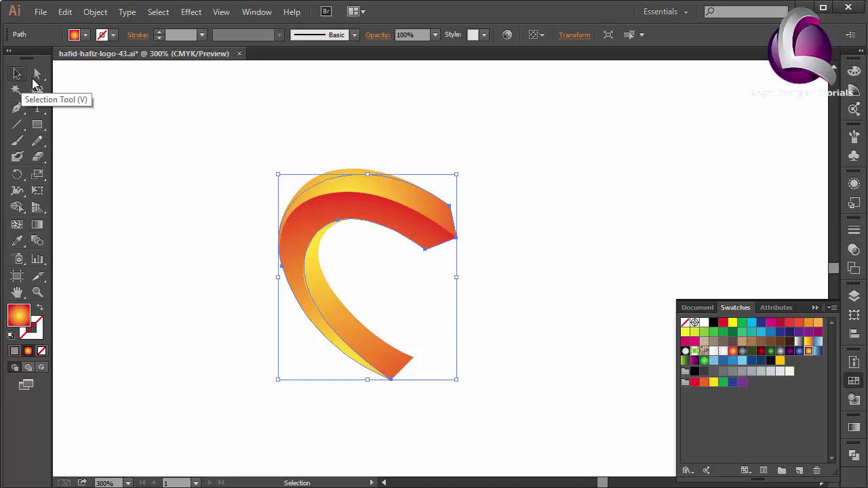
pyautogui.click(104, 110)
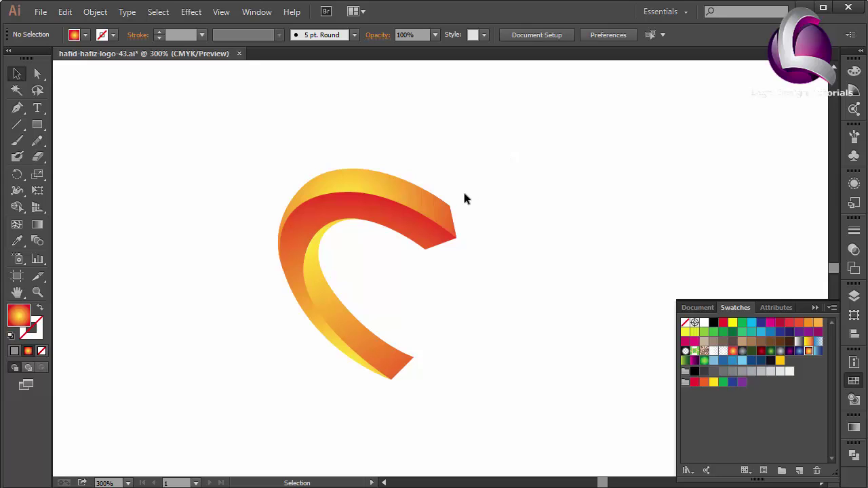
# Step: Copy the top ribbon strip and paste it in front of the original
pyautogui.click(437, 217)
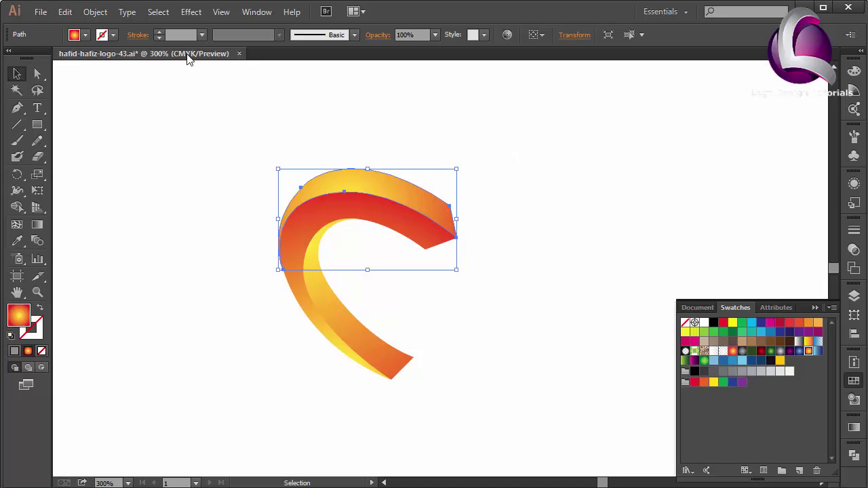
pyautogui.click(65, 11)
pyautogui.click(86, 77)
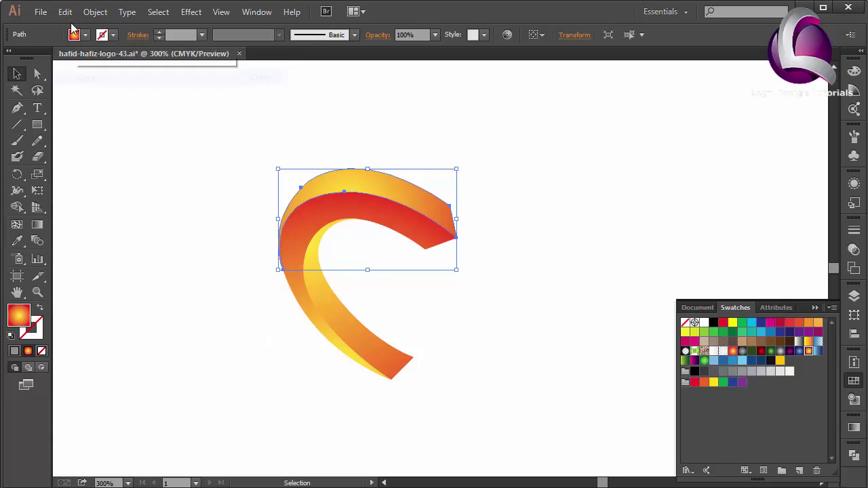
pyautogui.click(65, 11)
pyautogui.click(101, 106)
# Step: Apply an Offset Path effect of -2 px to the pasted copy
pyautogui.click(191, 12)
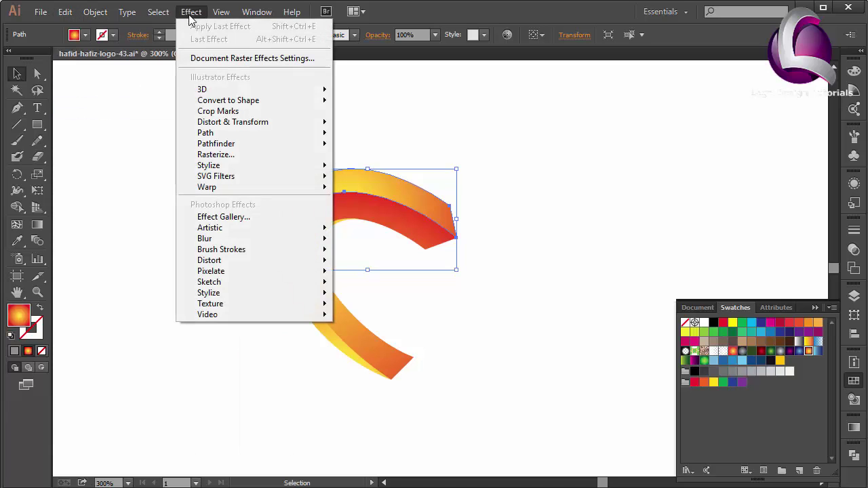
pyautogui.moveTo(205, 133)
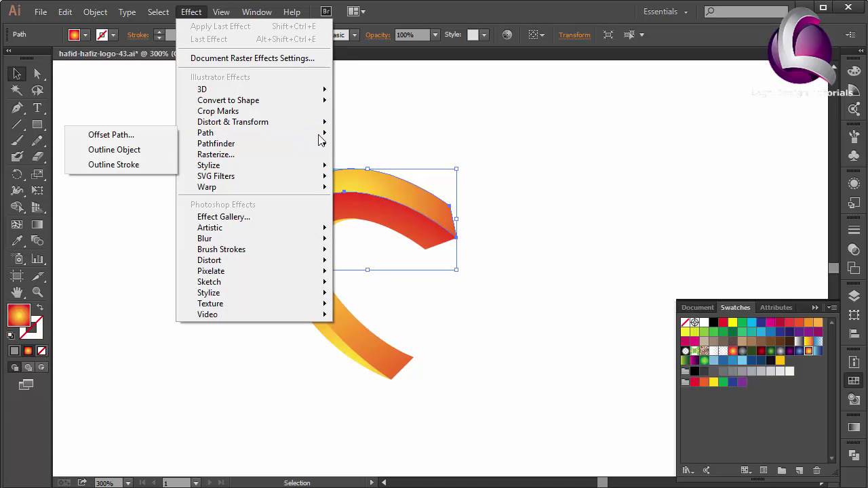
pyautogui.click(157, 132)
pyautogui.write('-2')
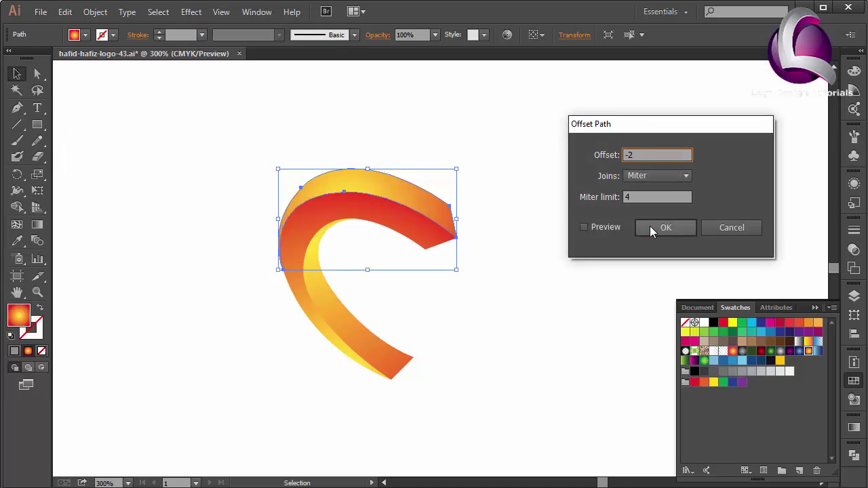
pyautogui.click(665, 226)
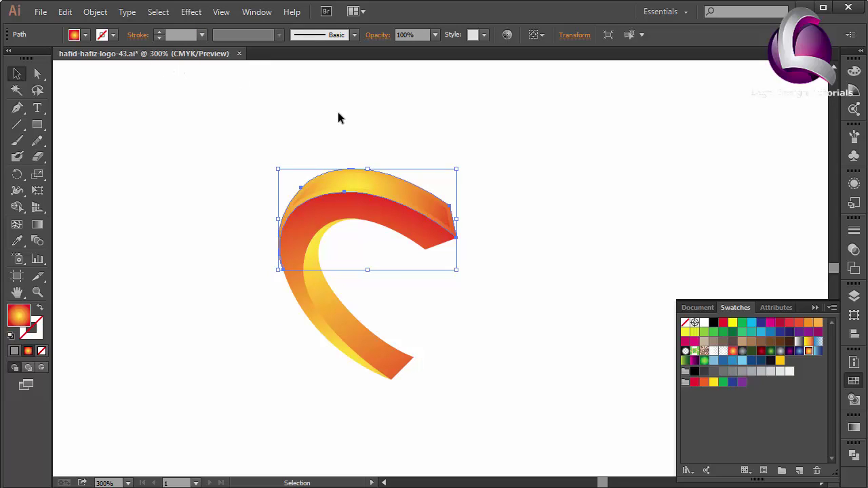
pyautogui.press('a')
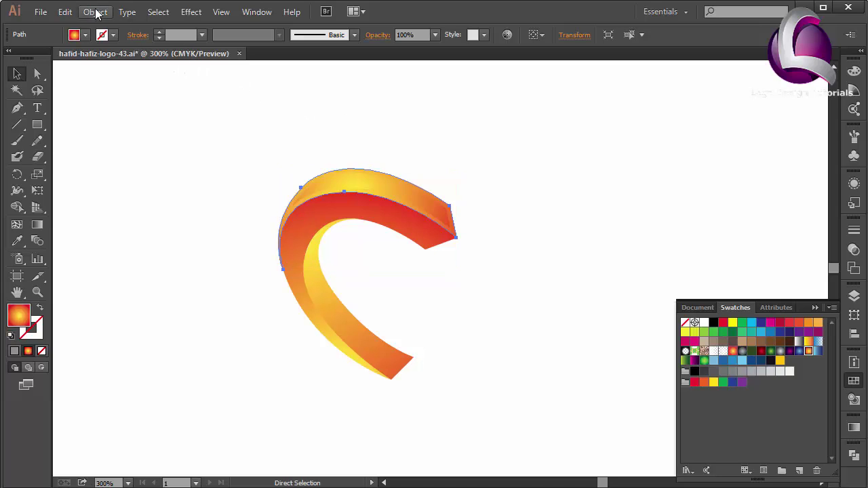
pyautogui.click(190, 12)
pyautogui.click(206, 41)
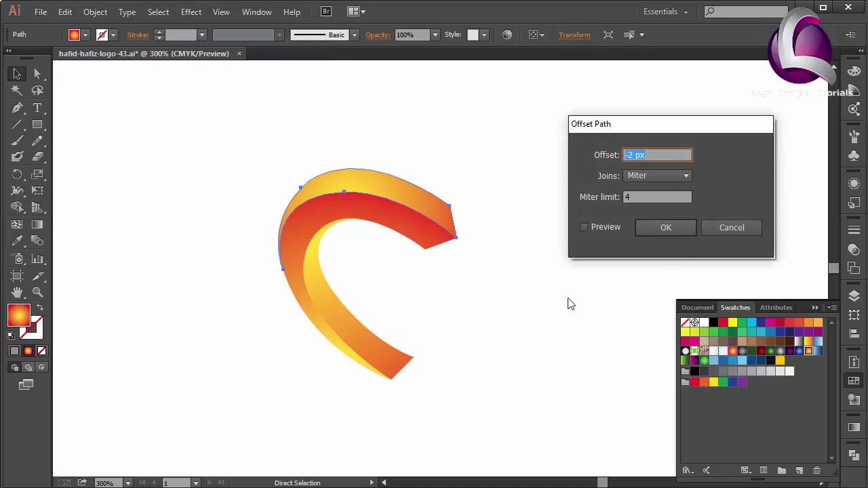
pyautogui.press('Return')
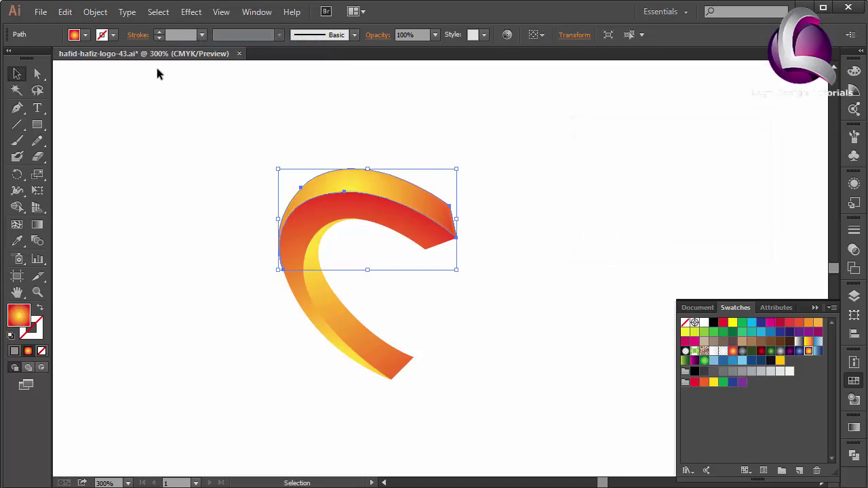
pyautogui.click(86, 14)
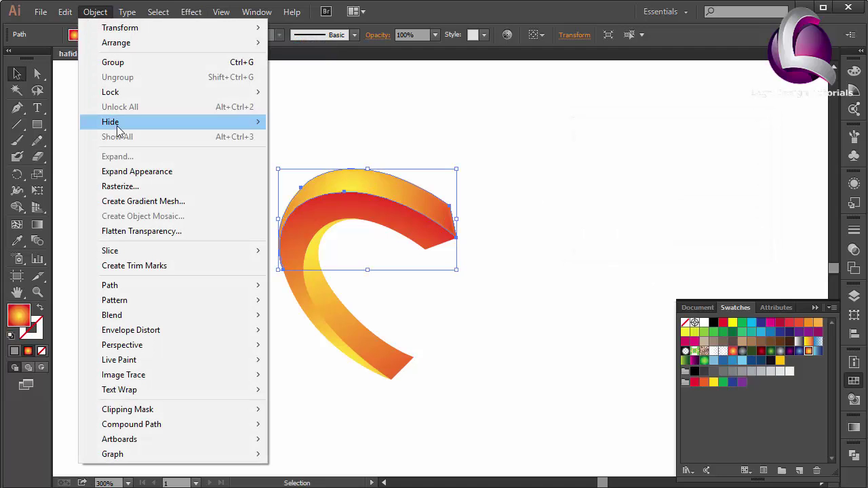
# Step: Expand the inset strip's offset effect and fill it with a vertical white-to-orange gradient
pyautogui.click(142, 171)
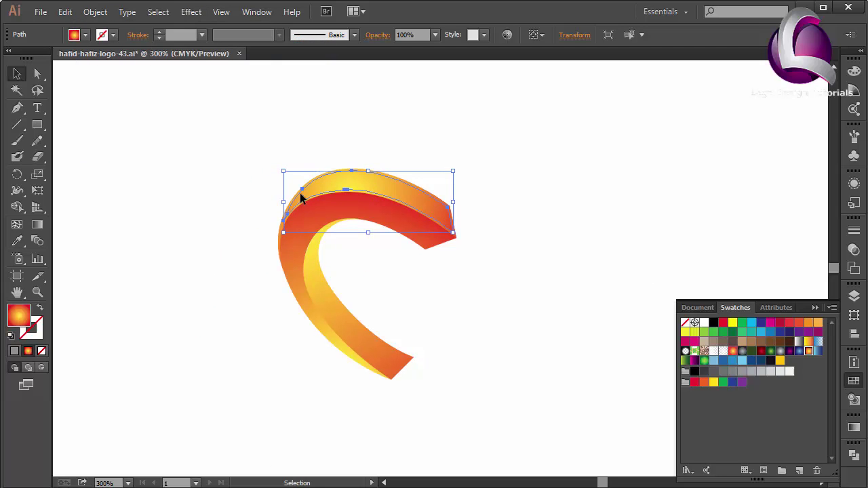
pyautogui.click(722, 350)
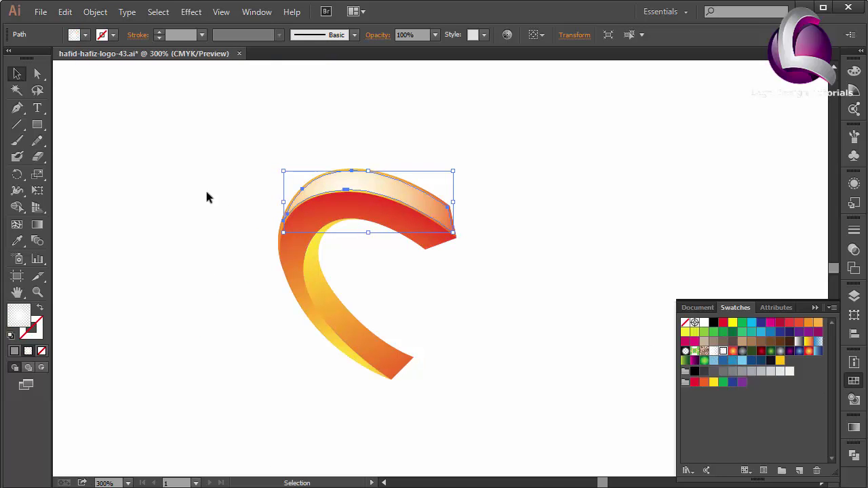
pyautogui.click(37, 225)
pyautogui.moveTo(389, 165); pyautogui.dragTo(380, 253)
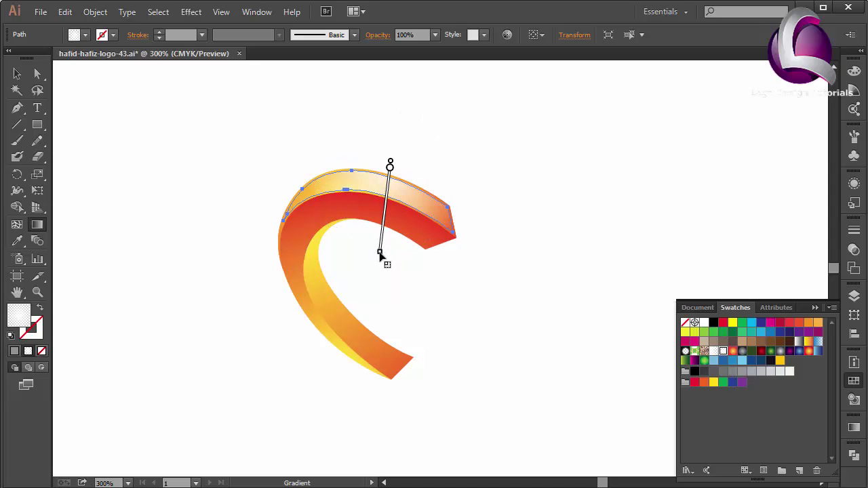
pyautogui.click(17, 73)
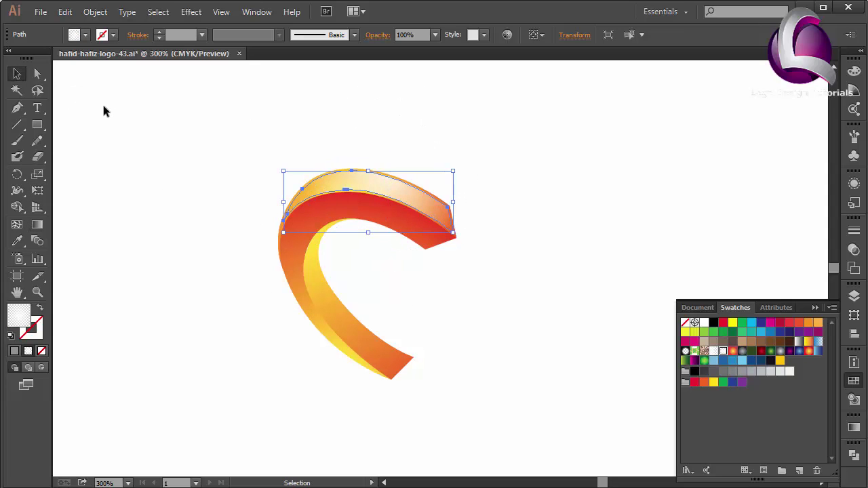
pyautogui.click(109, 112)
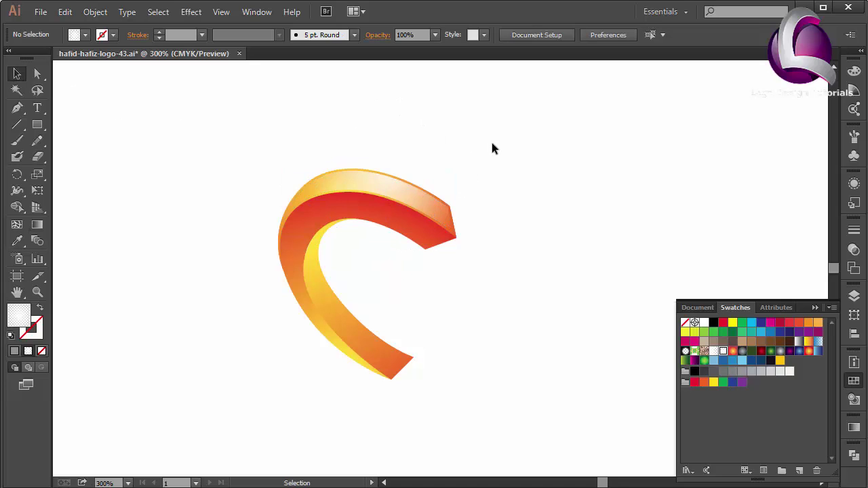
# Step: Refill the inset strip with an orange-red gradient running along it toward the right end
pyautogui.click(406, 194)
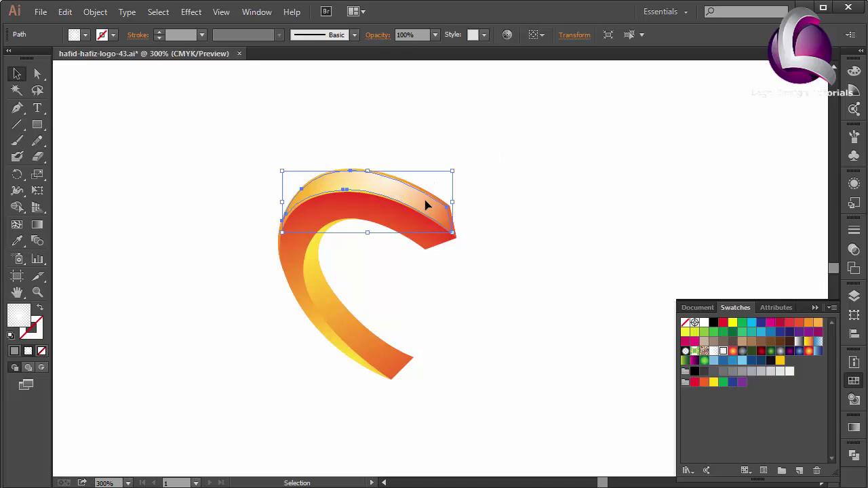
pyautogui.click(808, 350)
pyautogui.click(37, 225)
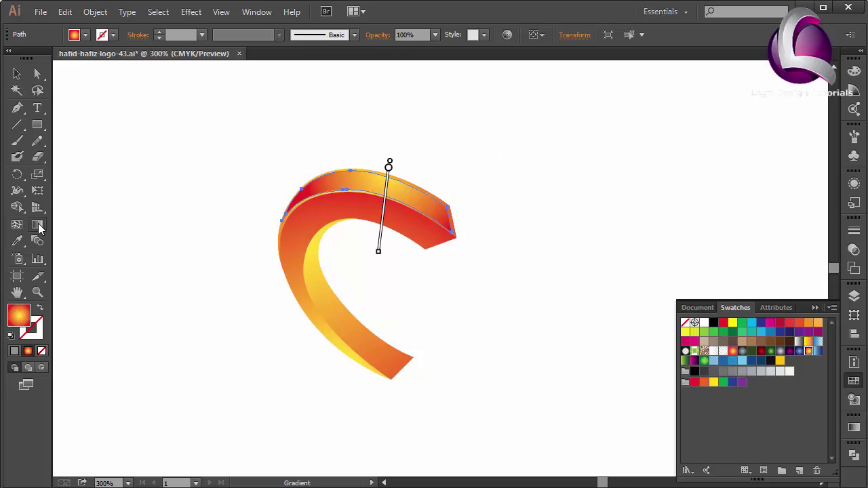
pyautogui.moveTo(362, 166); pyautogui.dragTo(354, 246)
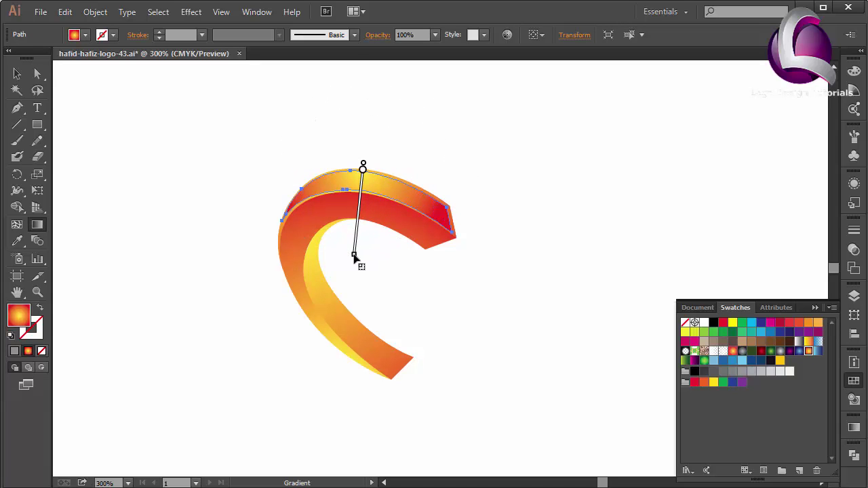
pyautogui.moveTo(409, 195)
pyautogui.mouseDown()
pyautogui.moveTo(450, 217)
pyautogui.moveTo(301, 164)
pyautogui.mouseUp()
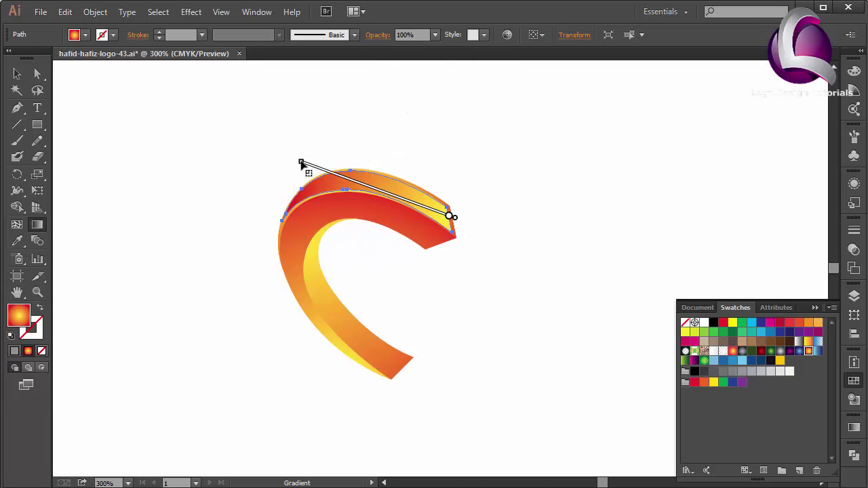
pyautogui.click(17, 74)
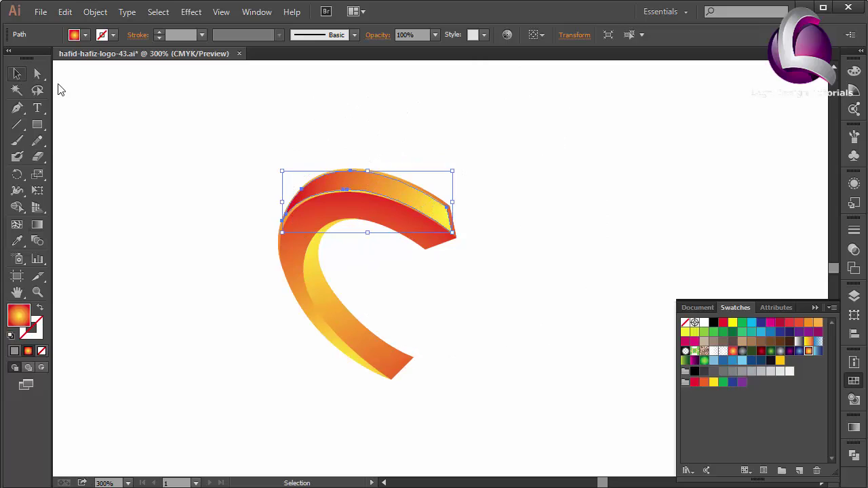
pyautogui.click(124, 115)
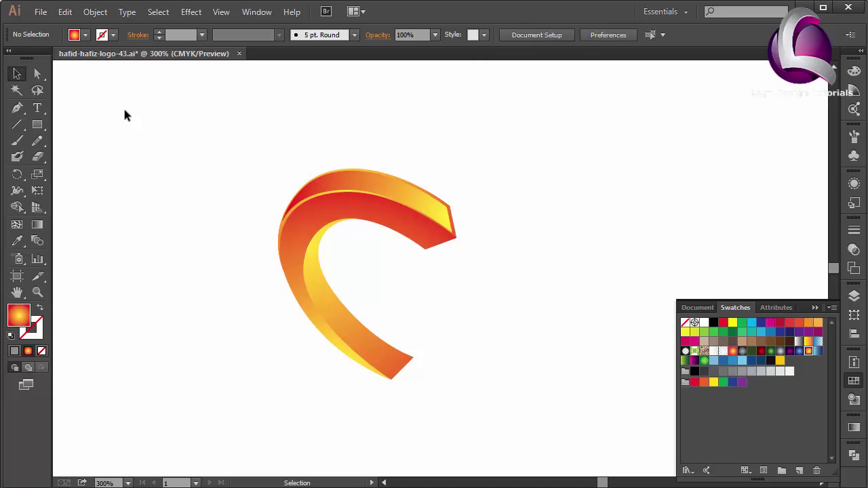
pyautogui.moveTo(493, 132)
pyautogui.mouseDown()
pyautogui.moveTo(277, 362)
pyautogui.moveTo(468, 105)
pyautogui.mouseUp()
# Step: Paste a copy of the inner yellow side in front and offset it by -1 px
pyautogui.click(356, 337)
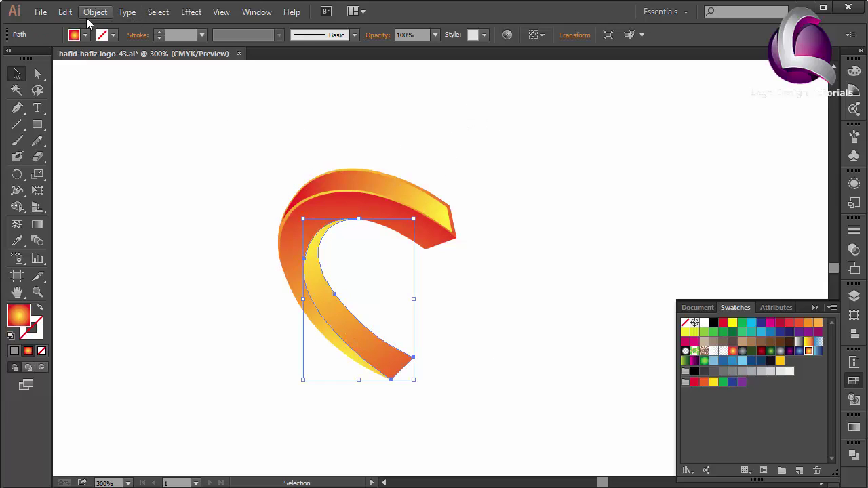
pyautogui.click(65, 12)
pyautogui.click(87, 77)
pyautogui.click(65, 12)
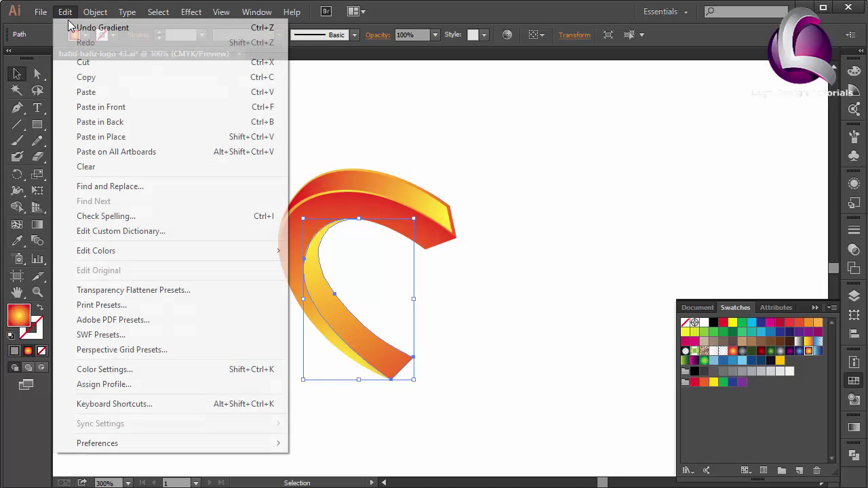
pyautogui.click(108, 107)
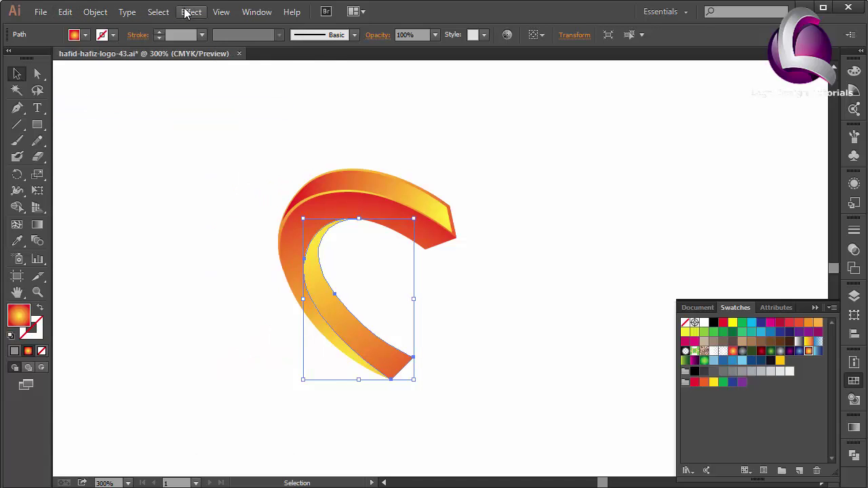
pyautogui.click(191, 12)
pyautogui.click(220, 38)
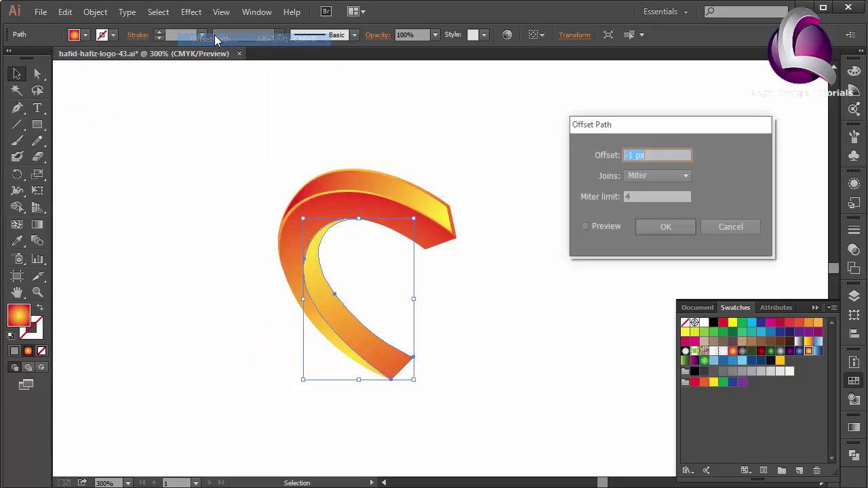
pyautogui.click(665, 227)
# Step: Expand the inset copy and angle its gradient along the inner curve, dark red at the bottom
pyautogui.click(95, 11)
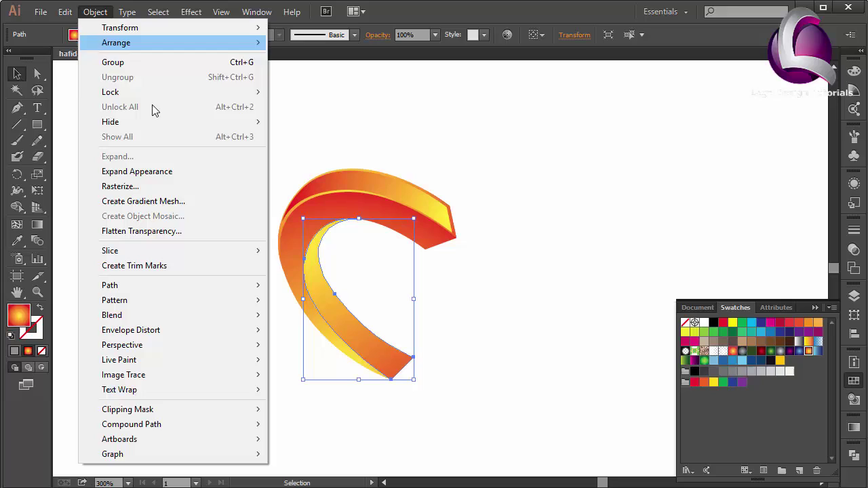
pyautogui.click(169, 173)
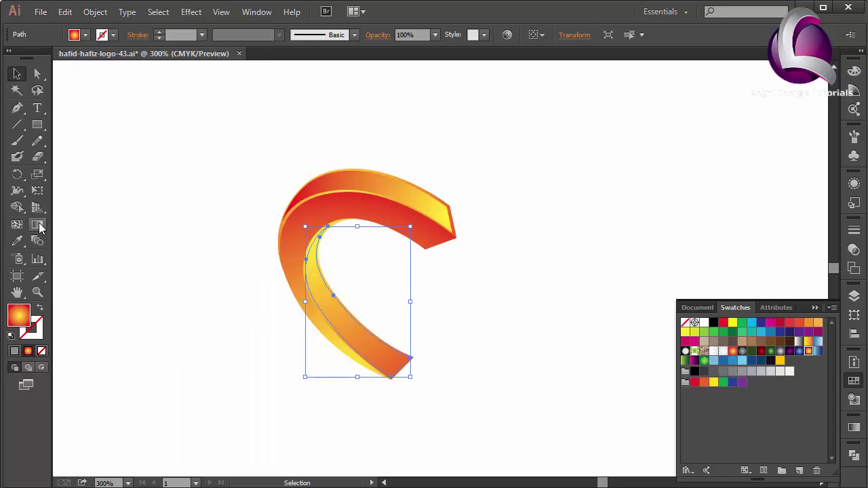
pyautogui.click(38, 225)
pyautogui.moveTo(361, 290); pyautogui.dragTo(477, 392)
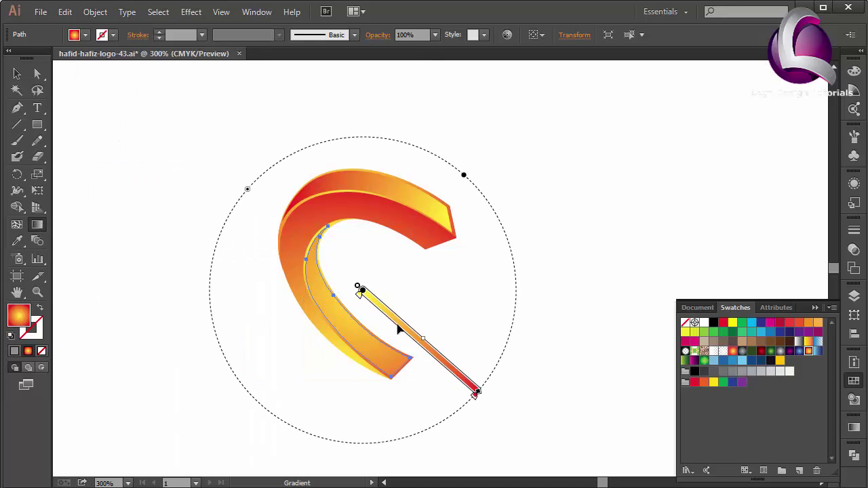
pyautogui.moveTo(319, 252); pyautogui.dragTo(397, 351)
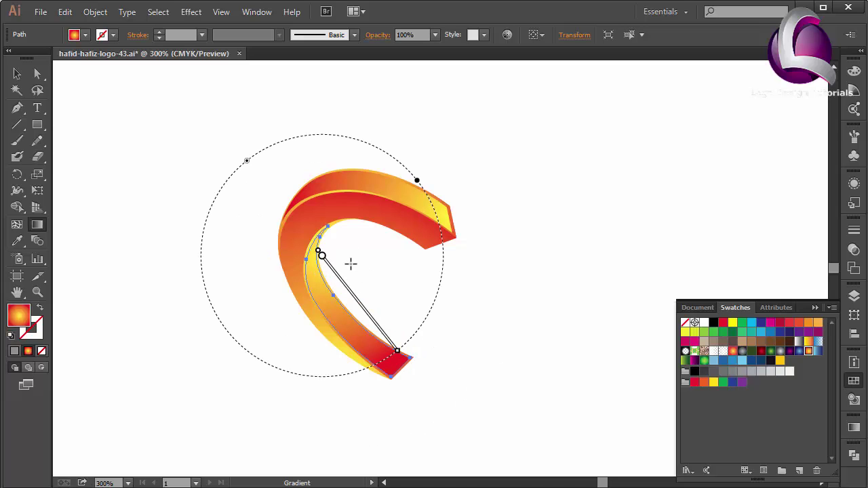
pyautogui.moveTo(350, 263)
pyautogui.mouseDown()
pyautogui.moveTo(423, 358)
pyautogui.moveTo(251, 273)
pyautogui.mouseUp()
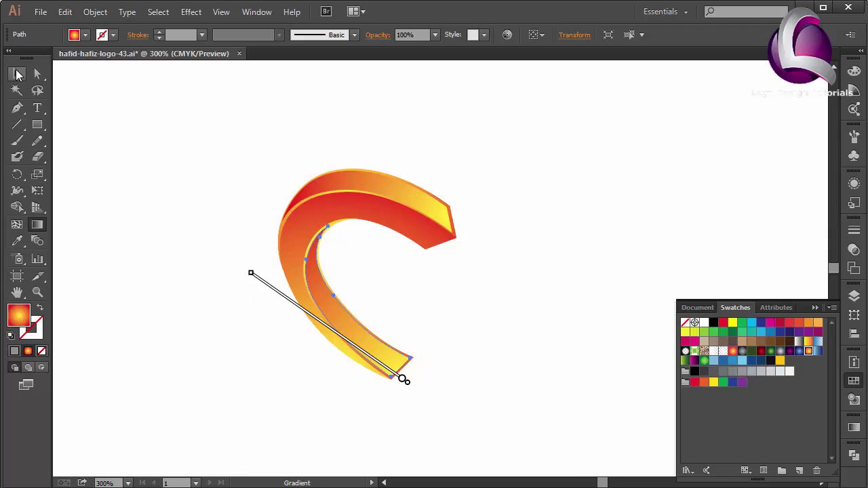
pyautogui.click(17, 73)
pyautogui.click(173, 145)
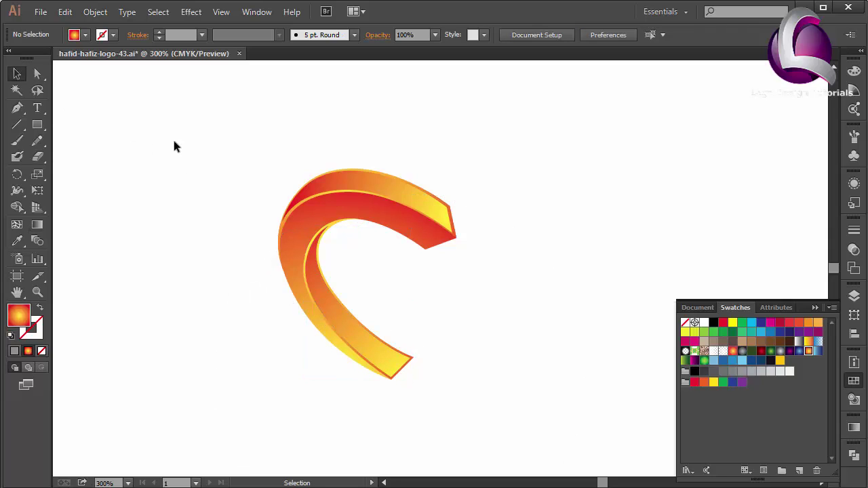
# Step: Group all paths of the C-shaped ribbon and move the group up and left
pyautogui.moveTo(563, 184); pyautogui.dragTo(174, 407)
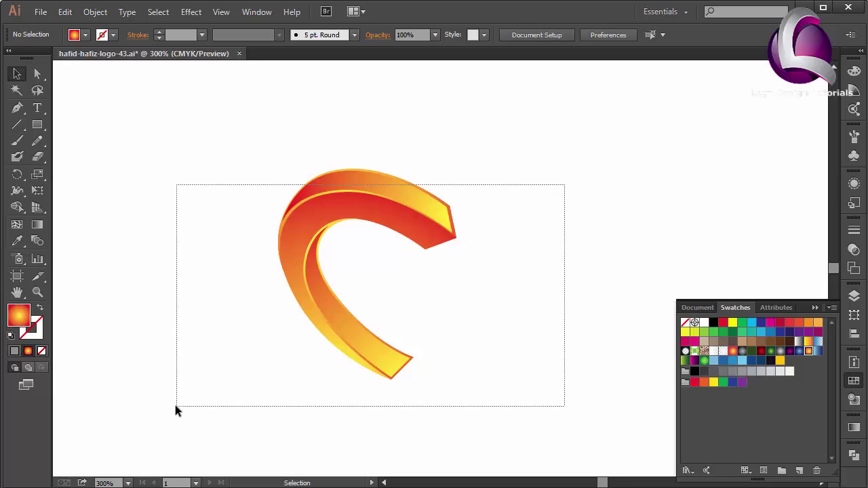
pyautogui.rightClick(174, 407)
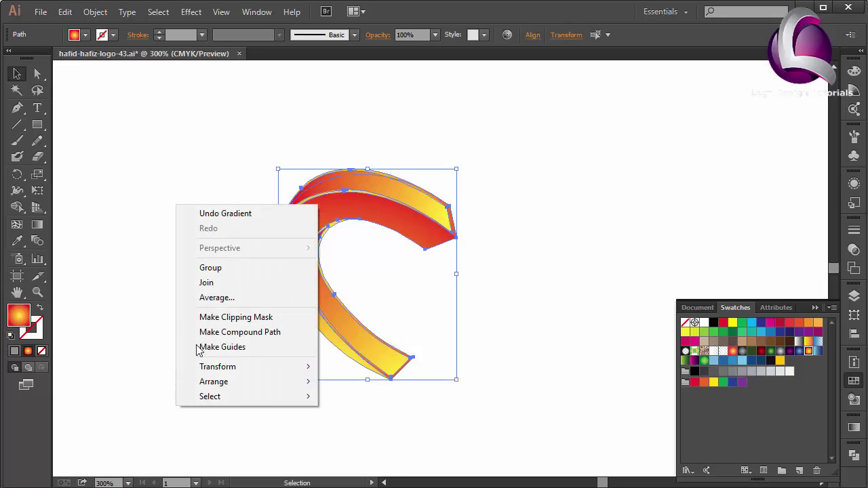
pyautogui.click(246, 271)
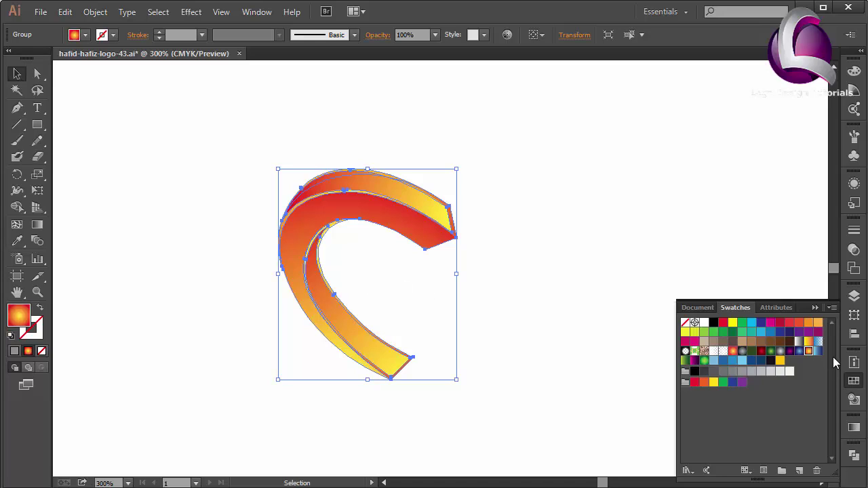
pyautogui.click(813, 308)
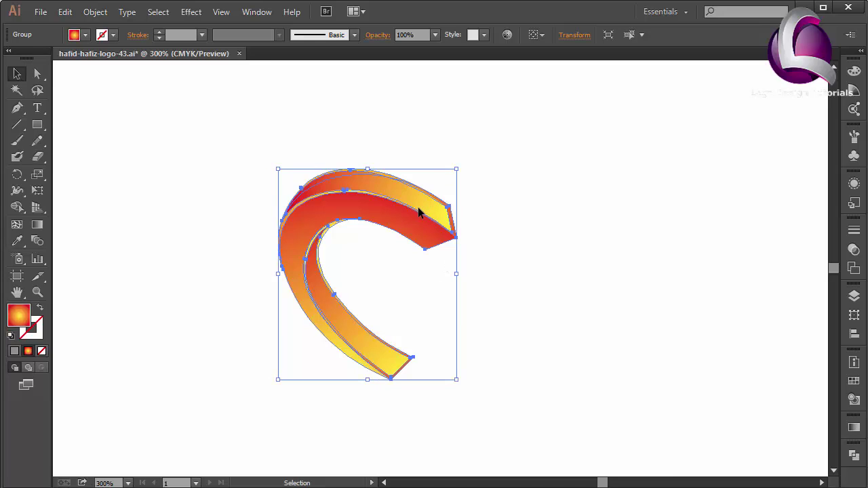
pyautogui.moveTo(422, 212); pyautogui.dragTo(329, 186)
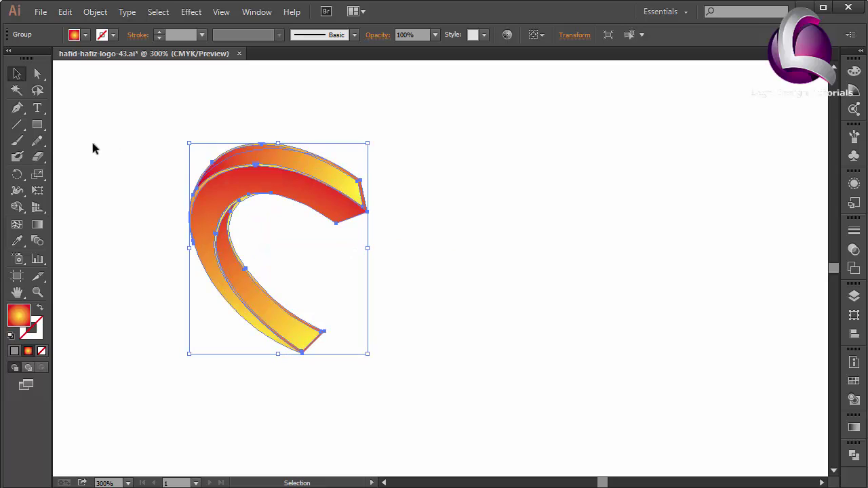
# Step: Make two 120° rotated copies of the ribbon around a centre below it
pyautogui.click(16, 174)
pyautogui.keyDown('alt'); pyautogui.click(336, 283); pyautogui.keyUp('alt')
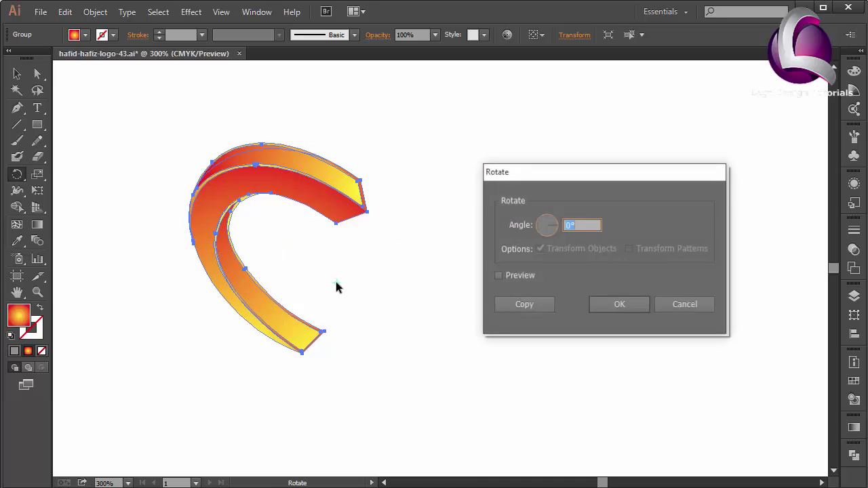
pyautogui.write('120')
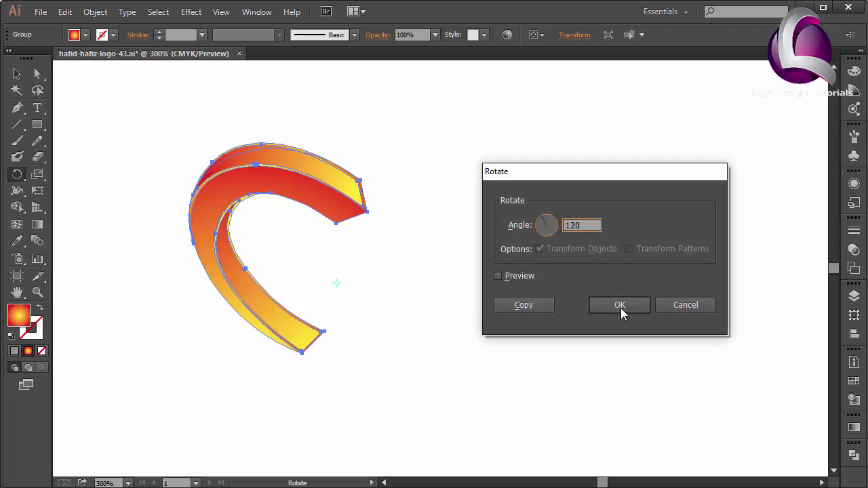
pyautogui.click(539, 309)
pyautogui.hotkey('ctrl', 'z')
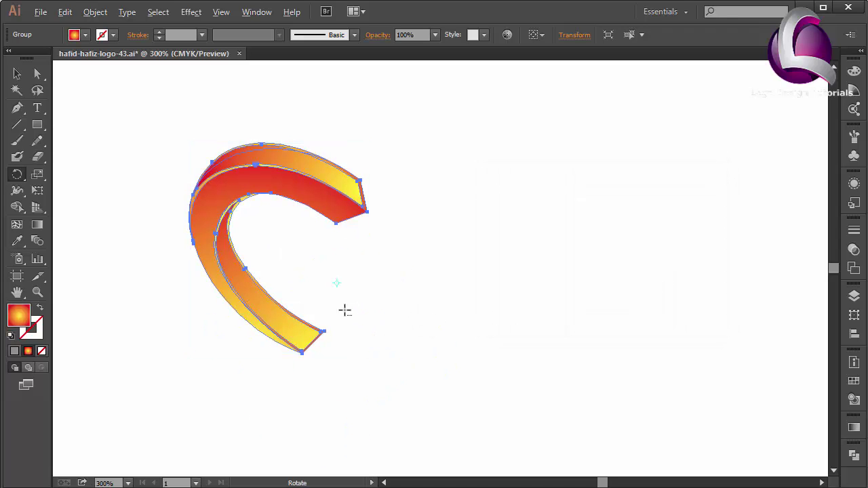
pyautogui.keyDown('alt'); pyautogui.click(337, 311); pyautogui.keyUp('alt')
pyautogui.write('120')
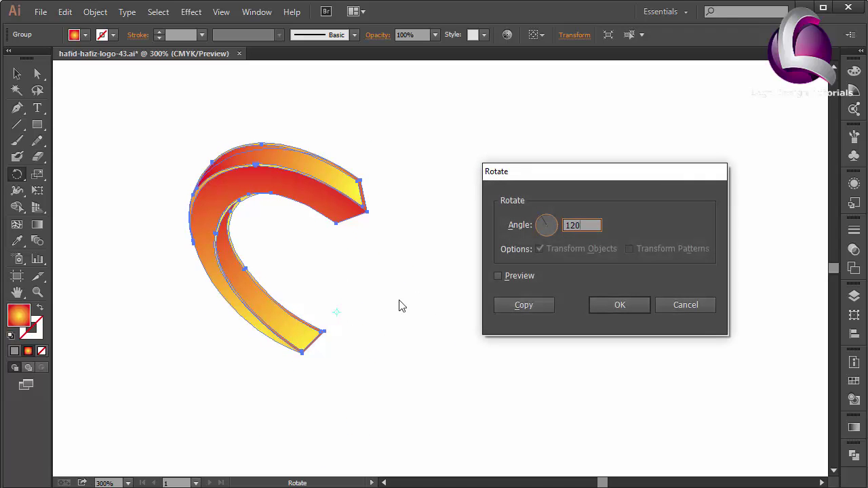
pyautogui.click(508, 304)
pyautogui.press('r')
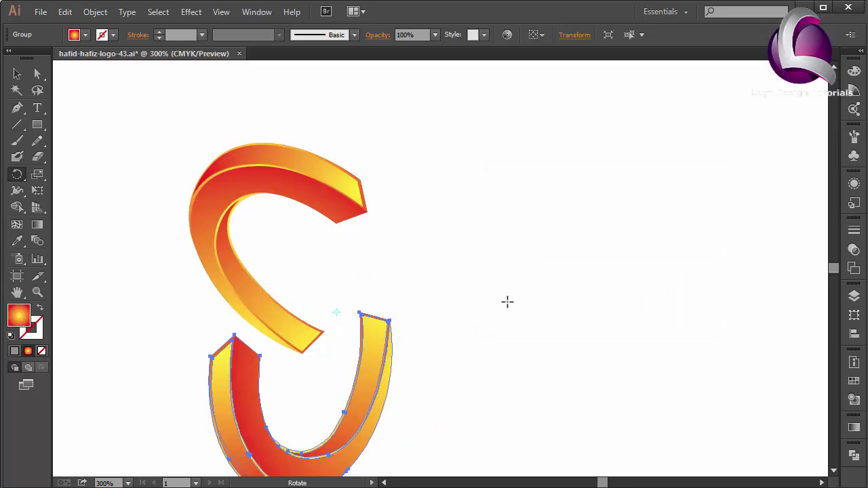
pyautogui.hotkey('ctrl', 'd')
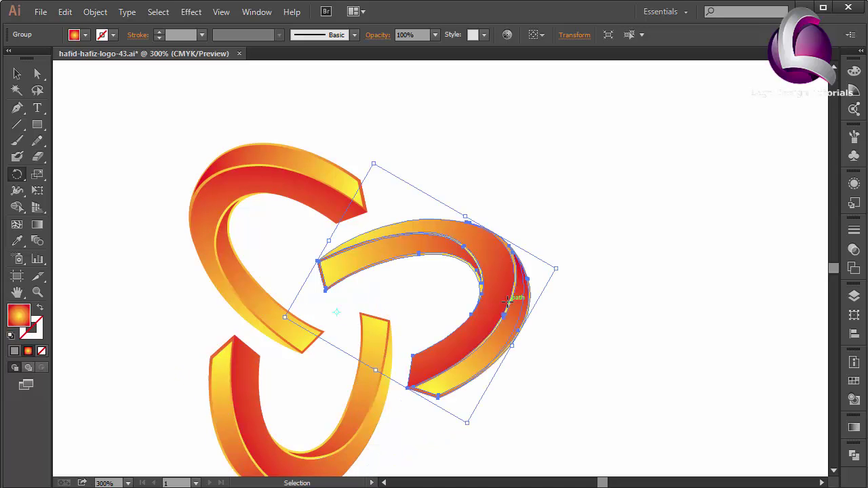
# Step: Move the three-ribbon logo up and slightly right, then rotate it slightly
pyautogui.click(17, 73)
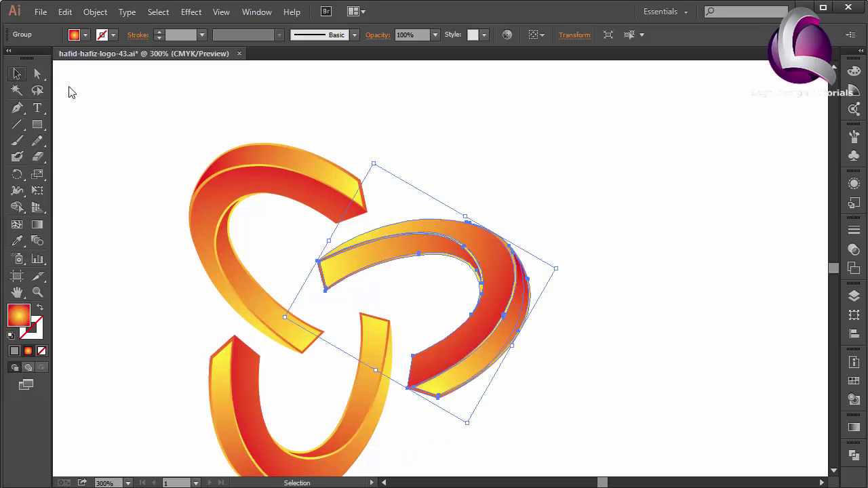
pyautogui.moveTo(199, 118); pyautogui.dragTo(479, 399)
pyautogui.moveTo(473, 368); pyautogui.dragTo(503, 311)
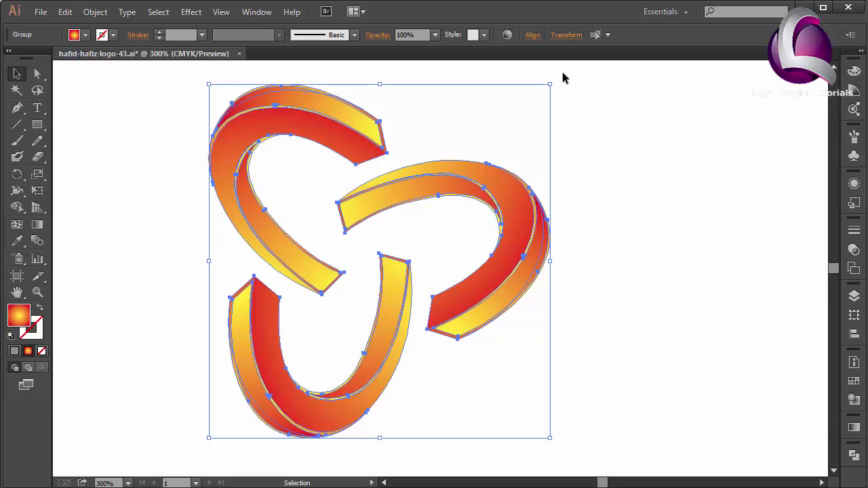
pyautogui.moveTo(553, 80)
pyautogui.mouseDown()
pyautogui.moveTo(553, 406)
pyautogui.moveTo(509, 428)
pyautogui.moveTo(514, 423)
pyautogui.mouseUp()
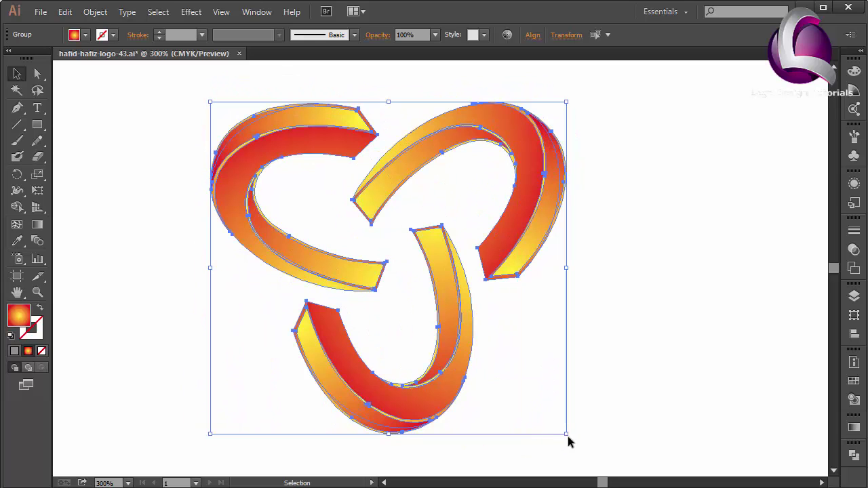
pyautogui.moveTo(571, 438); pyautogui.dragTo(573, 449)
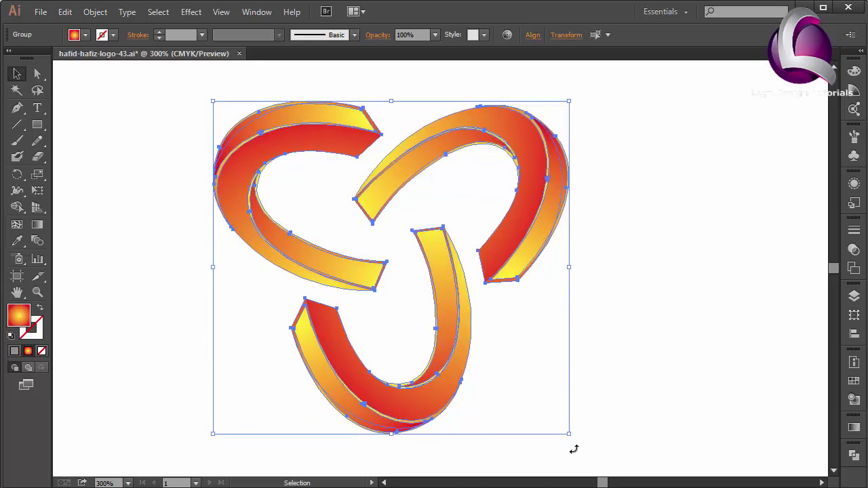
pyautogui.click(581, 445)
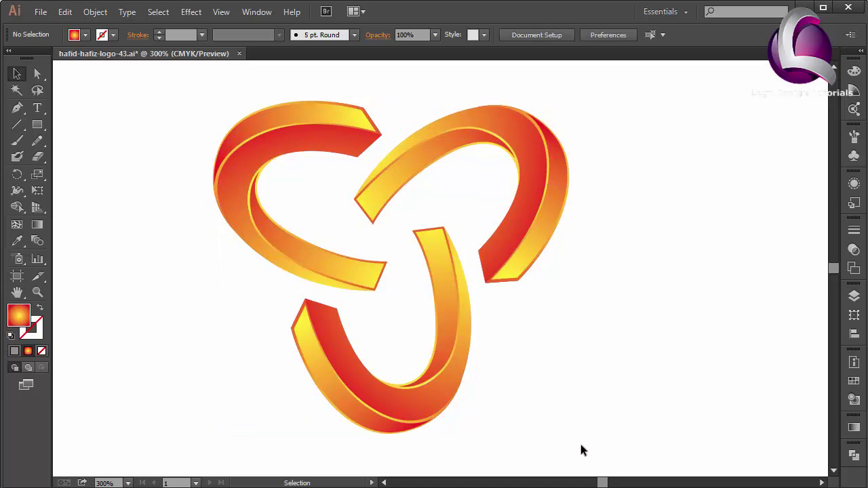
# Step: Try a blue gradient on the upper-right ribbon and a purple gradient on the bottom one
pyautogui.click(539, 188)
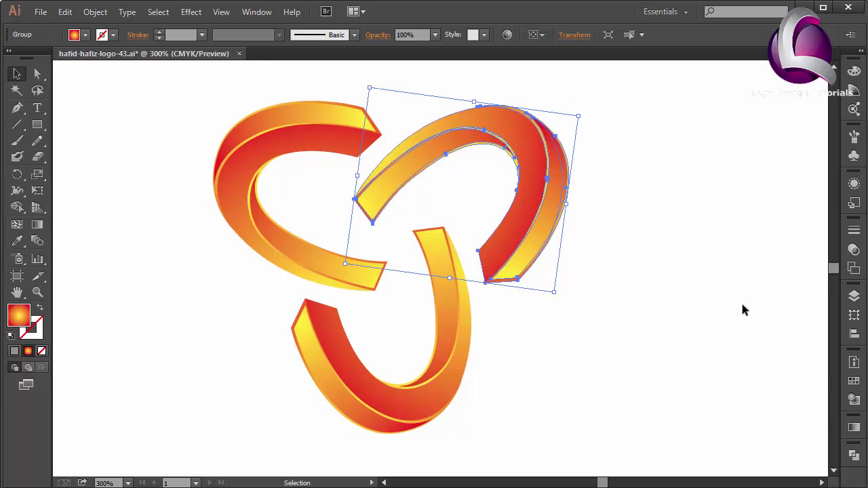
pyautogui.click(852, 380)
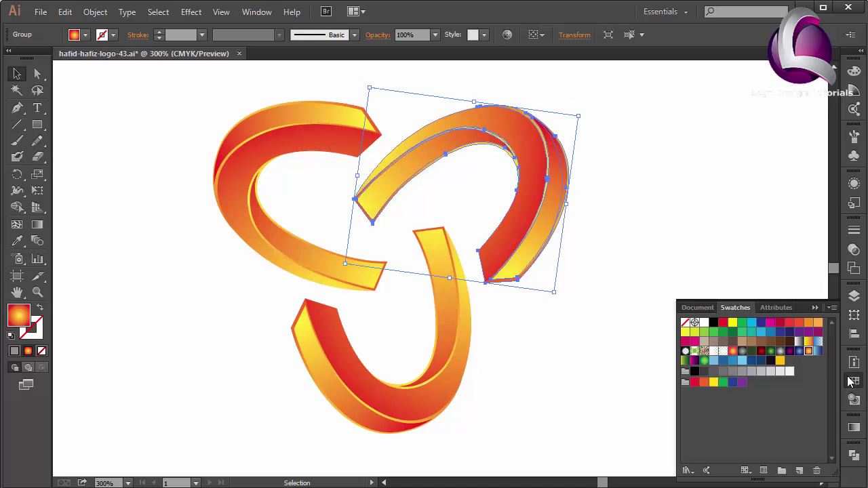
pyautogui.click(799, 351)
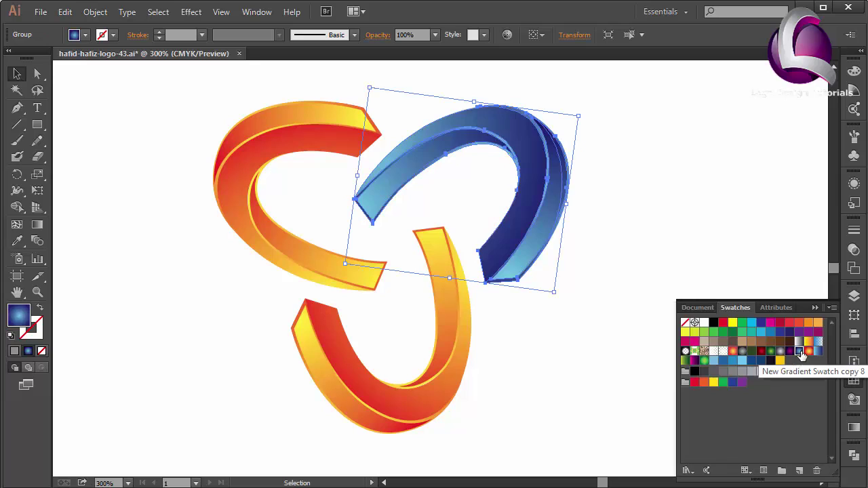
pyautogui.click(424, 391)
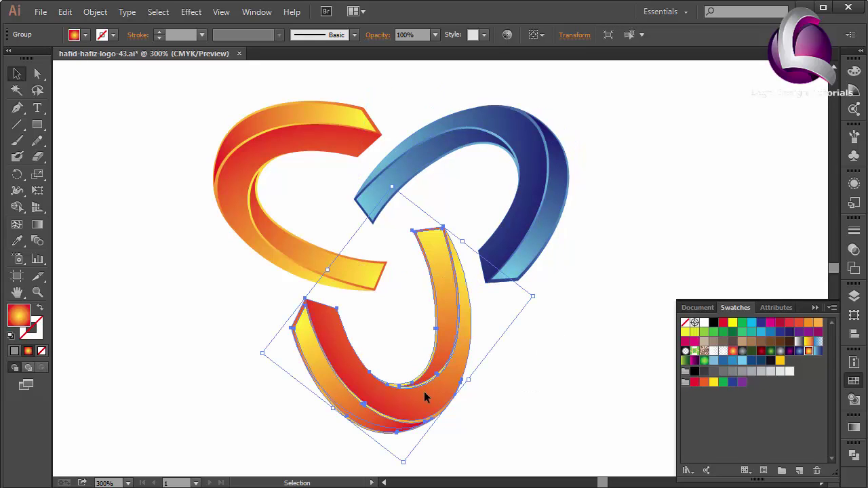
pyautogui.click(790, 351)
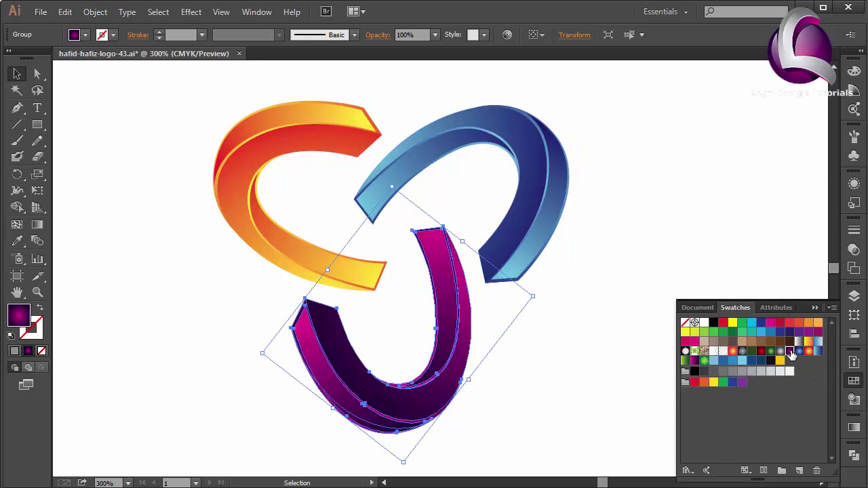
pyautogui.click(515, 314)
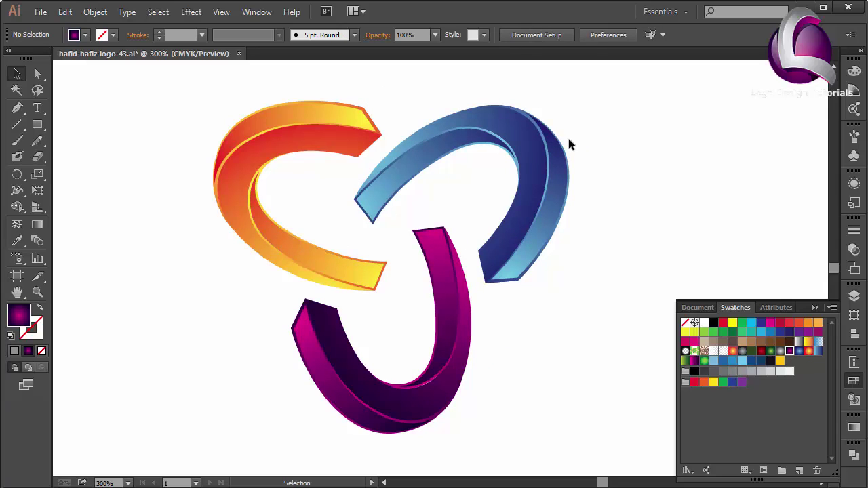
# Step: Recolour the upper-right ribbon with a green gradient and the bottom ribbon dark red
pyautogui.click(530, 167)
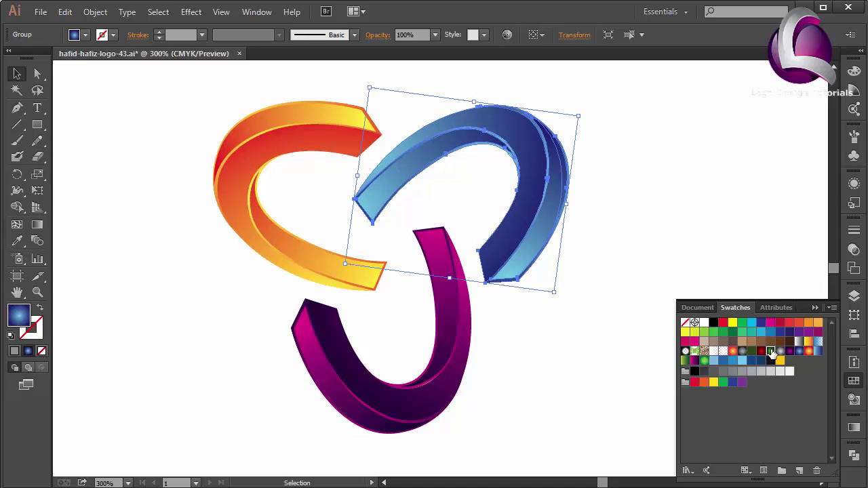
pyautogui.click(770, 350)
pyautogui.click(431, 402)
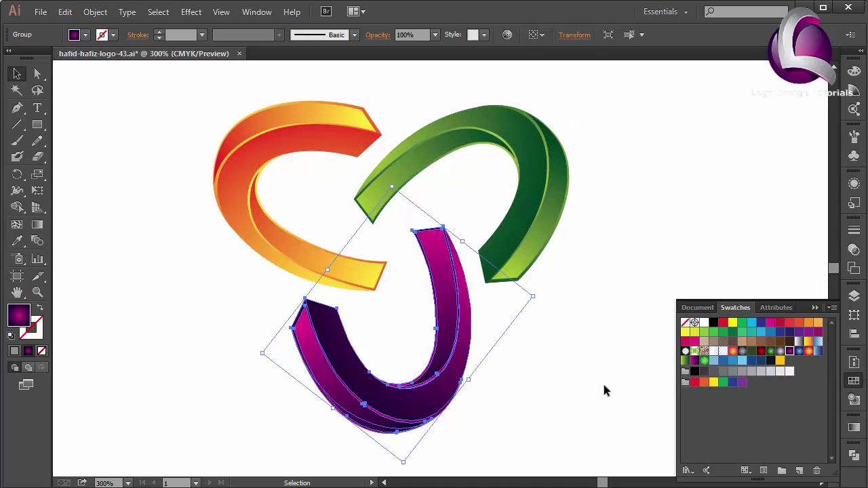
pyautogui.click(760, 351)
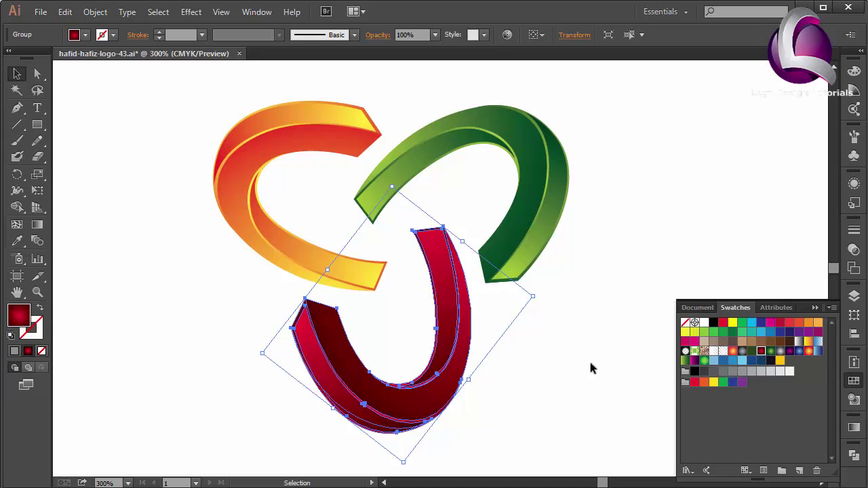
pyautogui.click(567, 367)
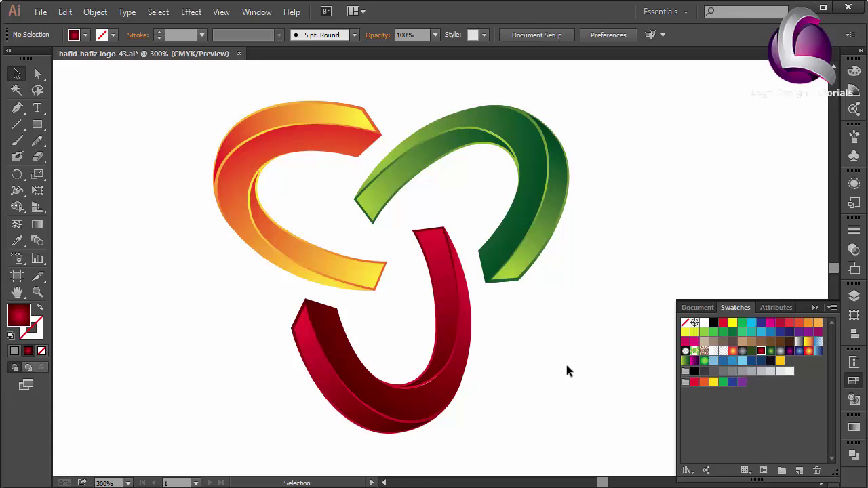
# Step: Fit the artboard in view, select the whole logo and scale it up
pyautogui.hotkey('ctrl', '0')
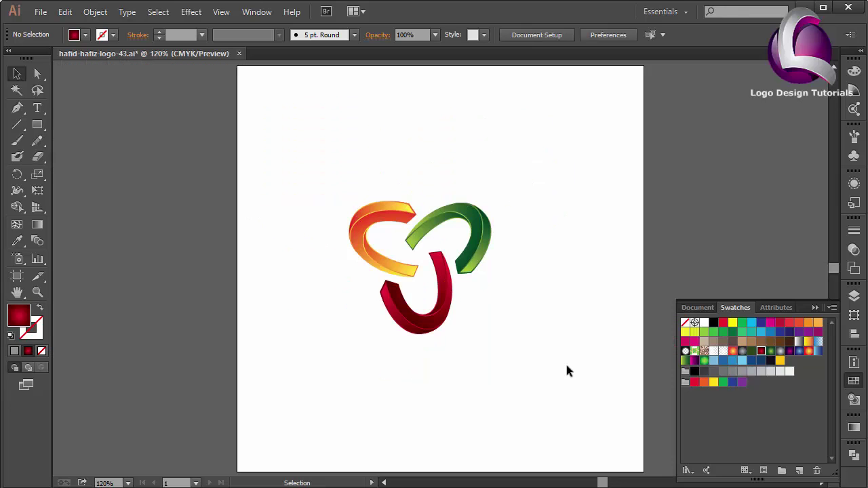
pyautogui.moveTo(527, 191); pyautogui.dragTo(312, 377)
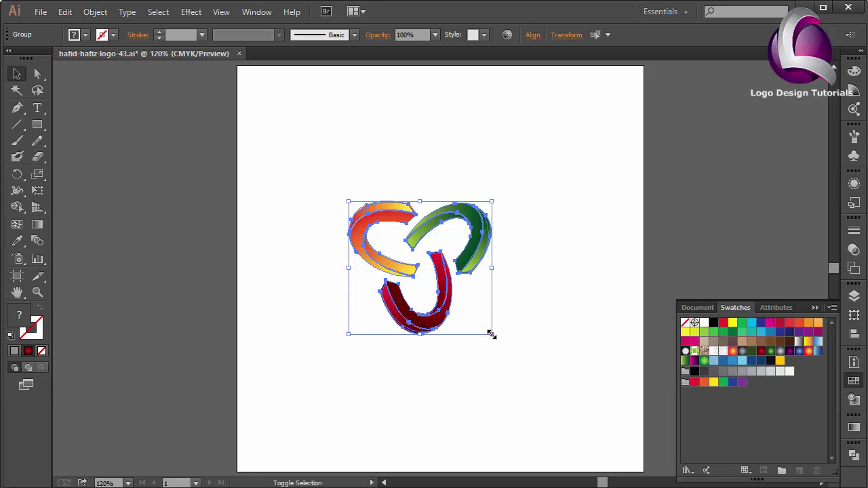
pyautogui.moveTo(491, 334); pyautogui.dragTo(631, 442)
pyautogui.moveTo(348, 203)
pyautogui.mouseDown()
pyautogui.moveTo(249, 131)
pyautogui.moveTo(283, 142)
pyautogui.mouseUp()
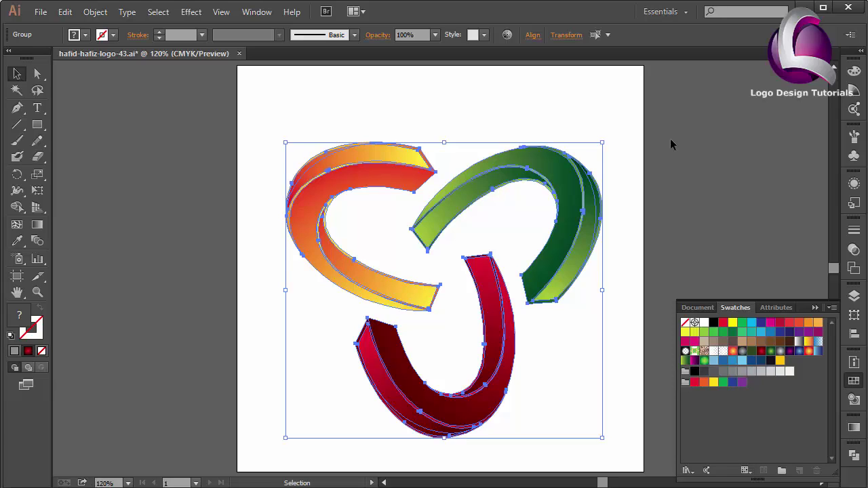
# Step: Nudge the logo up and left with the arrow keys, then up once more
pyautogui.press('Up')
pyautogui.press('Up')
pyautogui.press('Up')
pyautogui.press('Up')
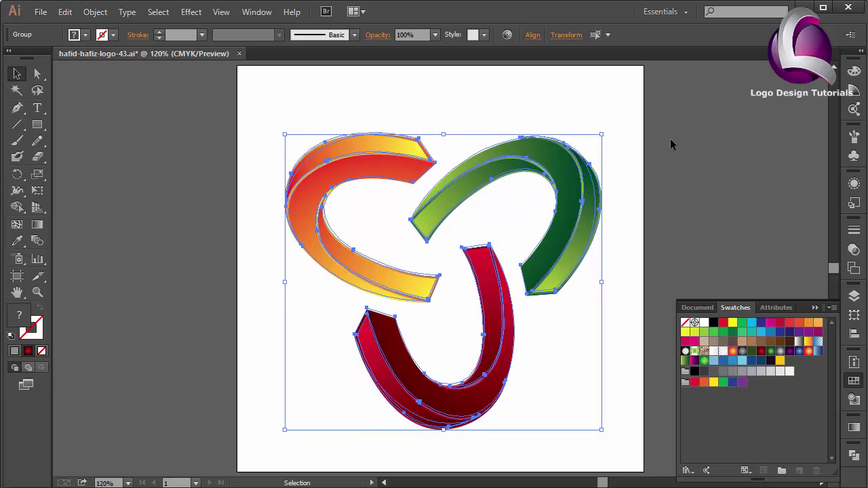
pyautogui.press('Up')
pyautogui.press('Up')
pyautogui.press('Up')
pyautogui.press('Up')
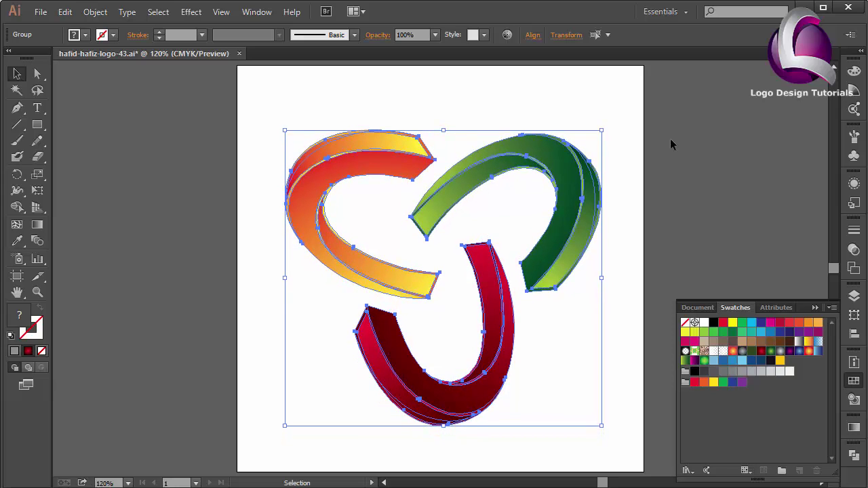
pyautogui.press('Left')
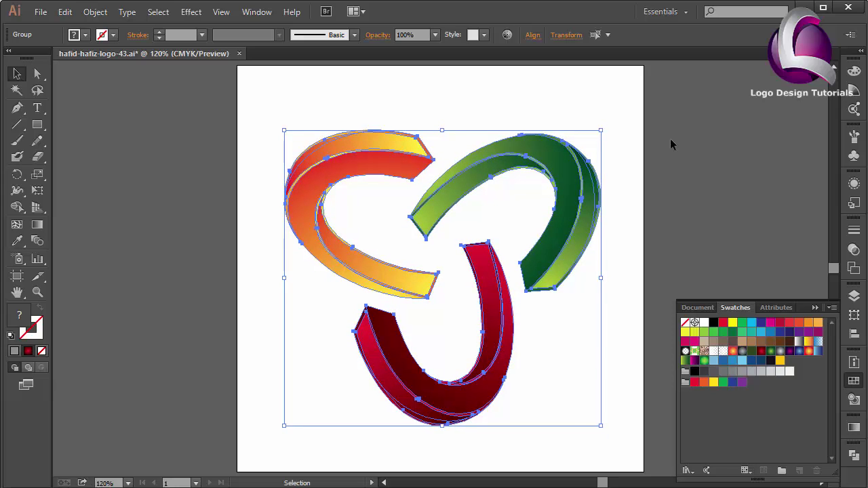
pyautogui.click(670, 139)
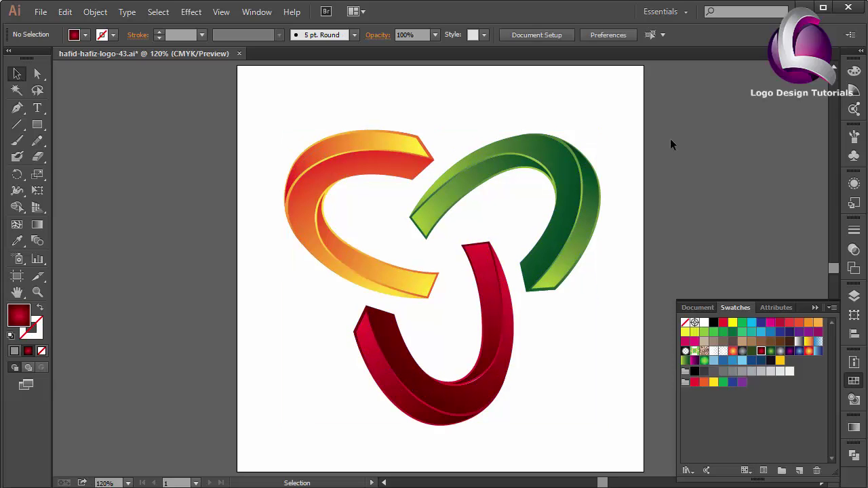
pyautogui.moveTo(671, 139); pyautogui.dragTo(380, 366)
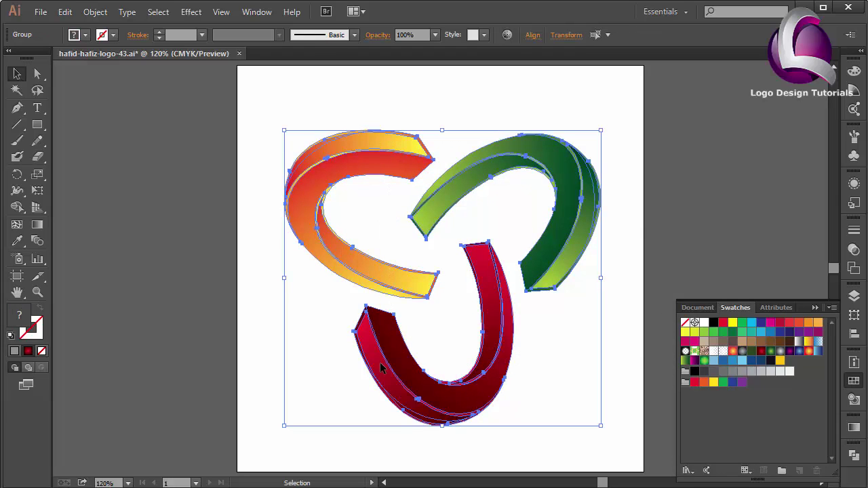
pyautogui.press('Up')
pyautogui.click(311, 365)
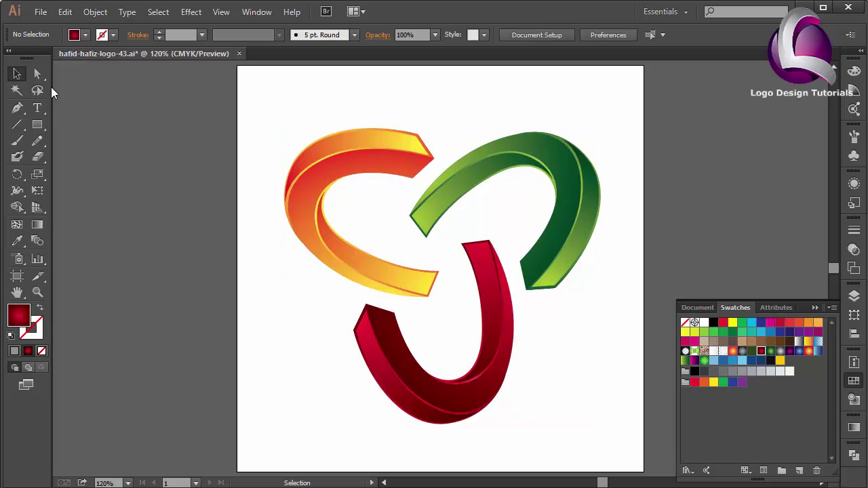
# Step: Save the logo as a new version ending in logo-44, in Illustrator CC (17.0) format
pyautogui.click(41, 13)
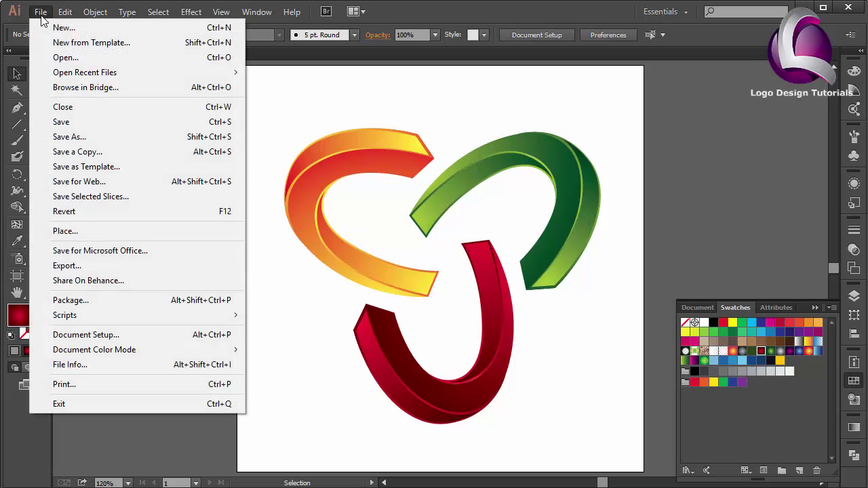
pyautogui.click(109, 135)
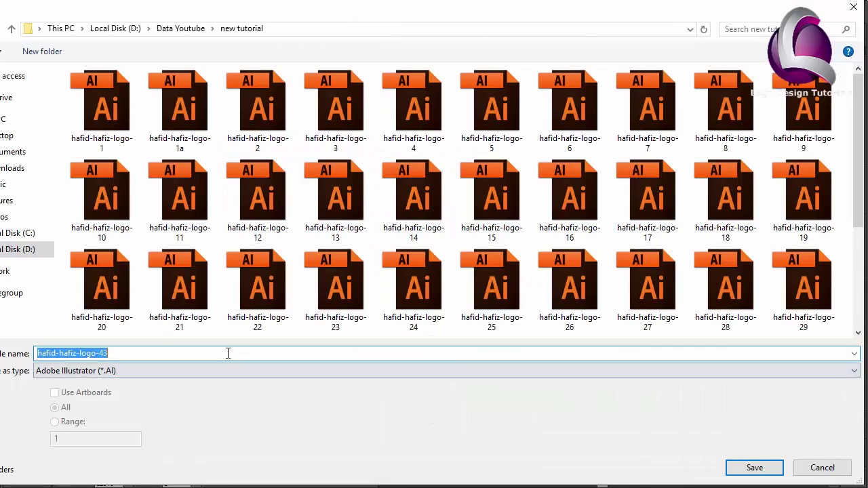
pyautogui.click(227, 350)
pyautogui.press('BackSpace')
pyautogui.write('4')
pyautogui.press('Return')
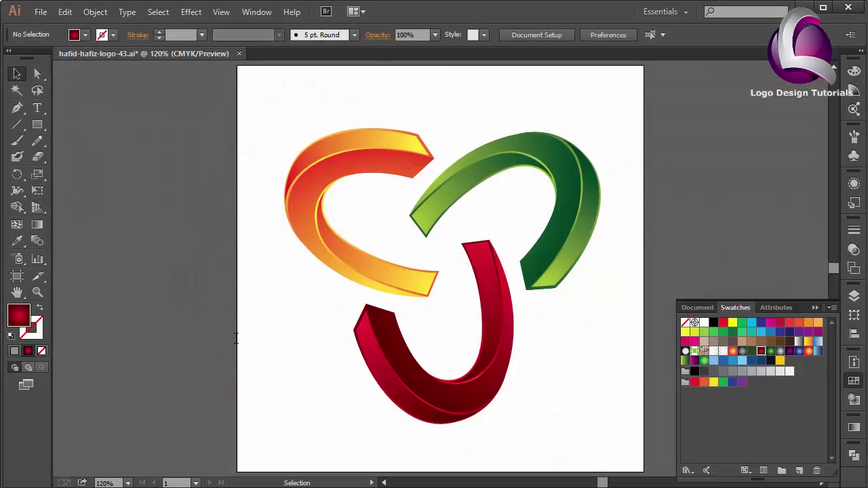
pyautogui.click(366, 59)
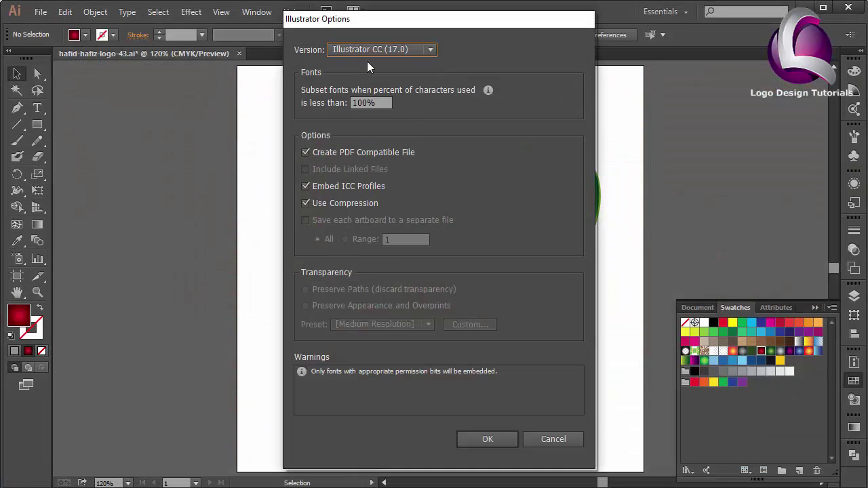
pyautogui.click(475, 436)
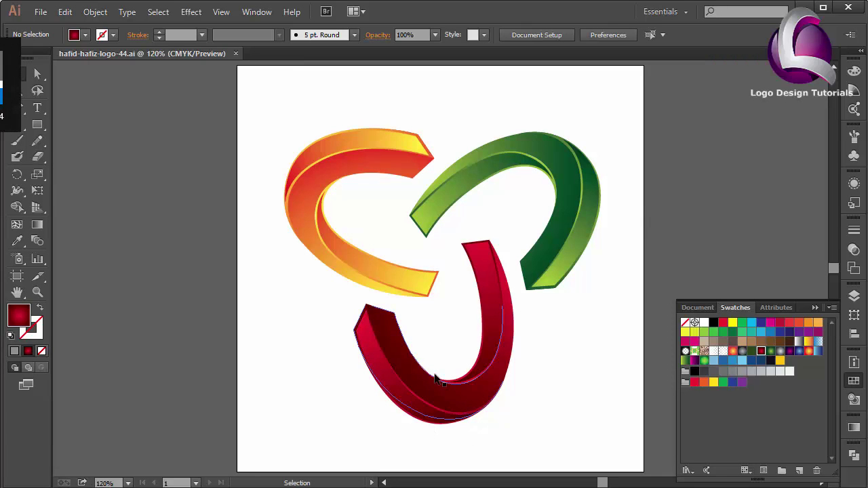
# Step: Try dark red and then grey gradients on the orange C ribbon
pyautogui.click(493, 335)
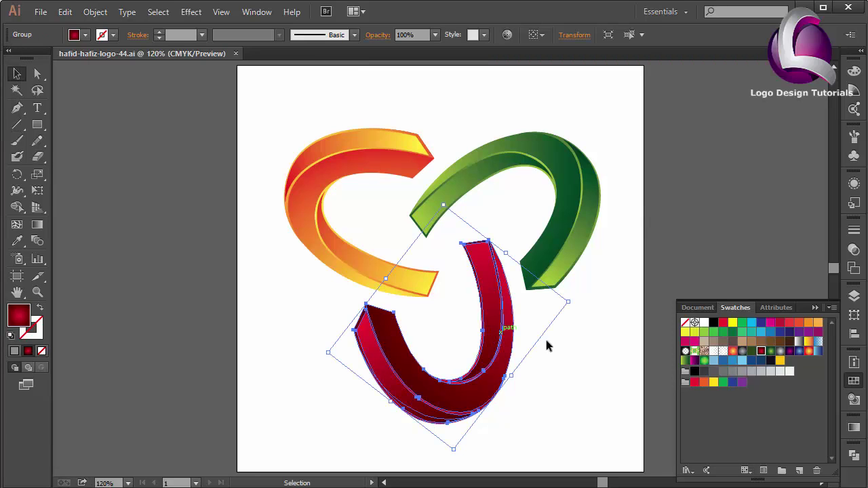
pyautogui.click(380, 175)
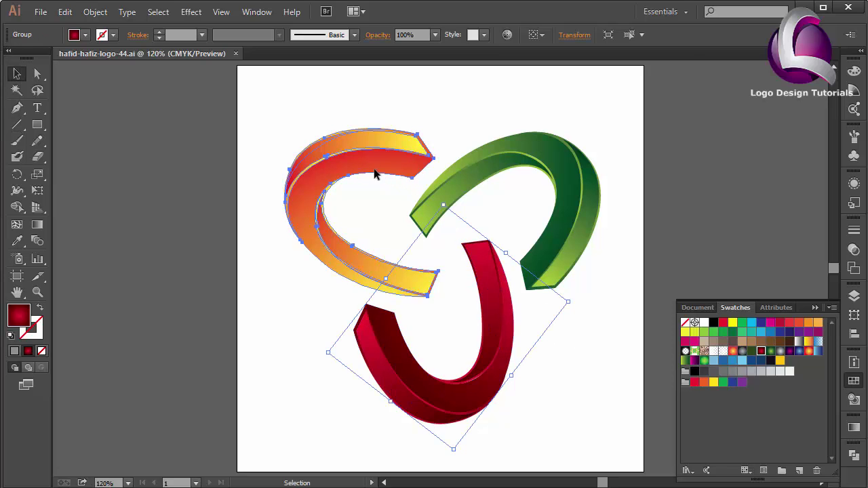
pyautogui.hotkey('ctrl', '+')
pyautogui.hotkey('ctrl', '+')
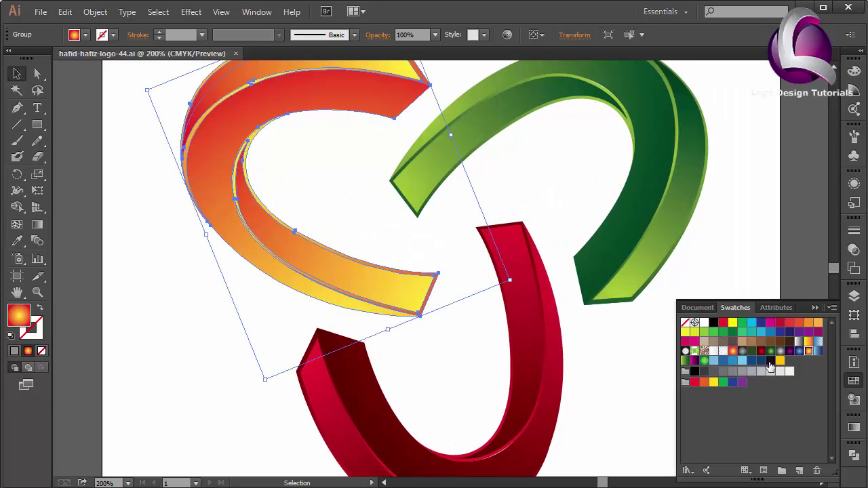
pyautogui.click(761, 350)
pyautogui.click(780, 352)
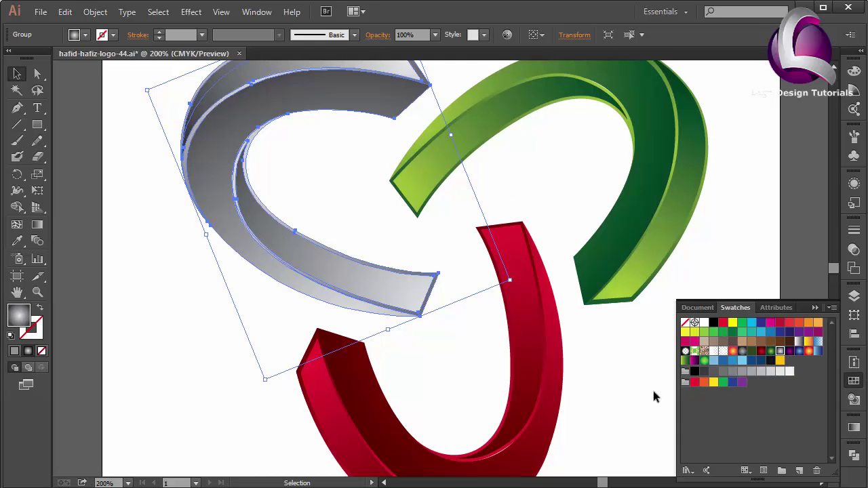
pyautogui.click(612, 389)
pyautogui.hotkey('ctrl', '1')
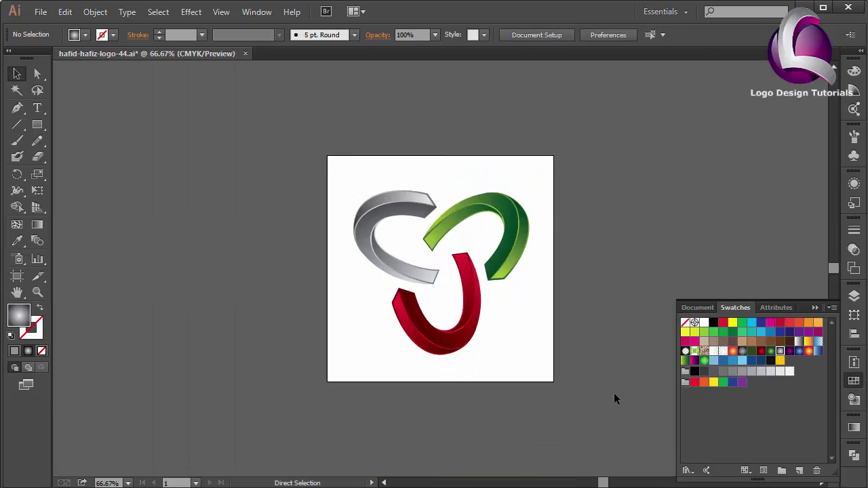
pyautogui.hotkey('ctrl', '=')
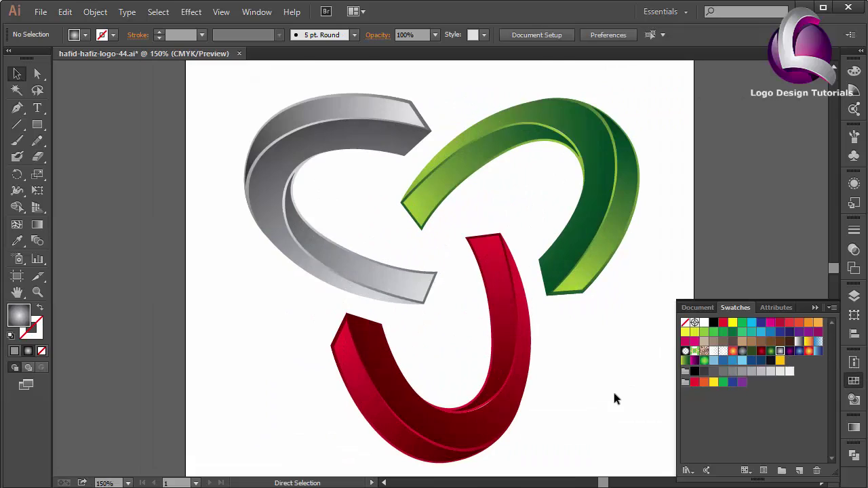
pyautogui.hotkey('ctrl', '-')
pyautogui.hotkey('ctrl', '=')
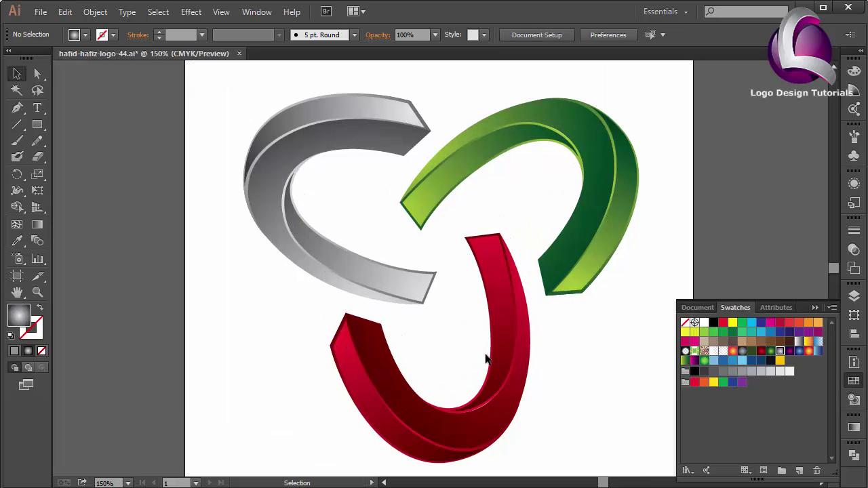
# Step: Give the C ribbon a blue gradient and the U ribbon the orange gradient
pyautogui.click(401, 295)
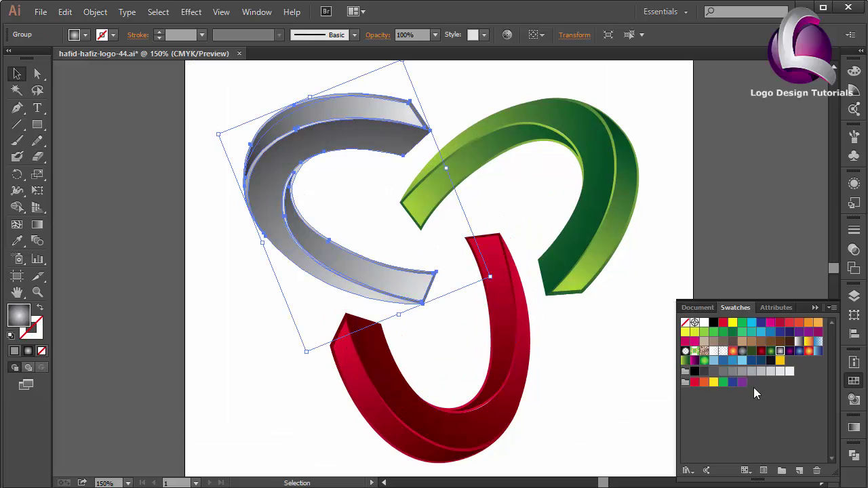
pyautogui.click(789, 351)
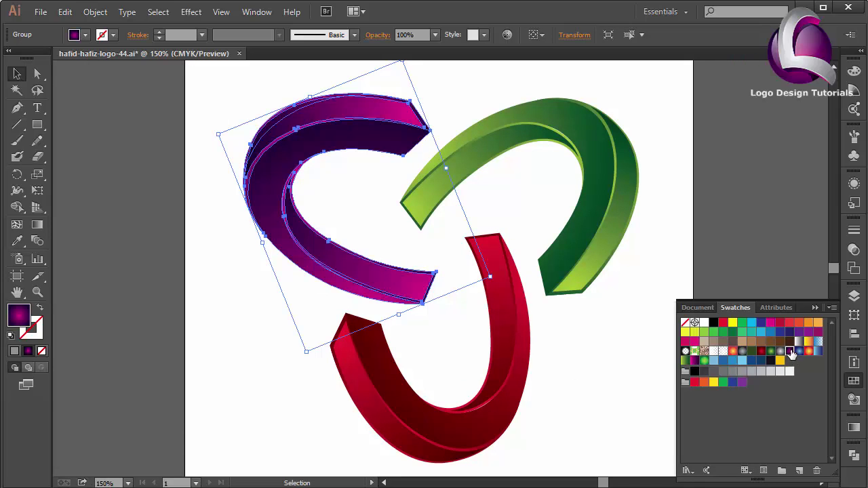
pyautogui.click(798, 351)
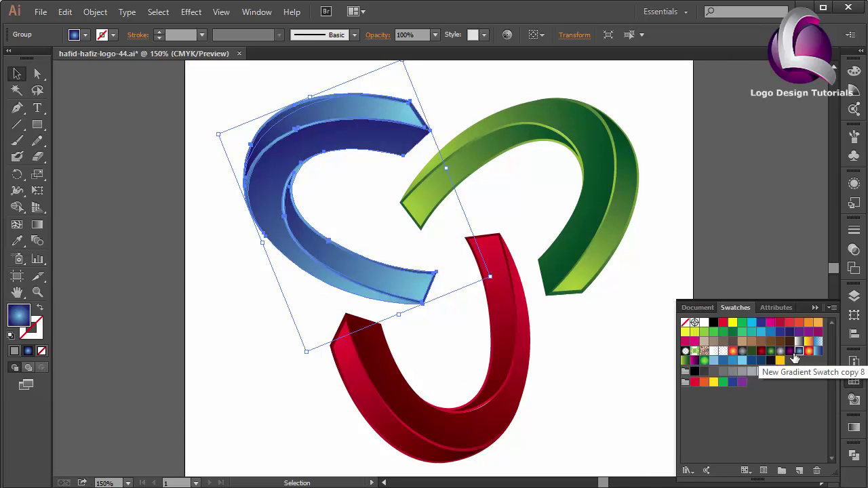
pyautogui.click(659, 253)
pyautogui.click(519, 387)
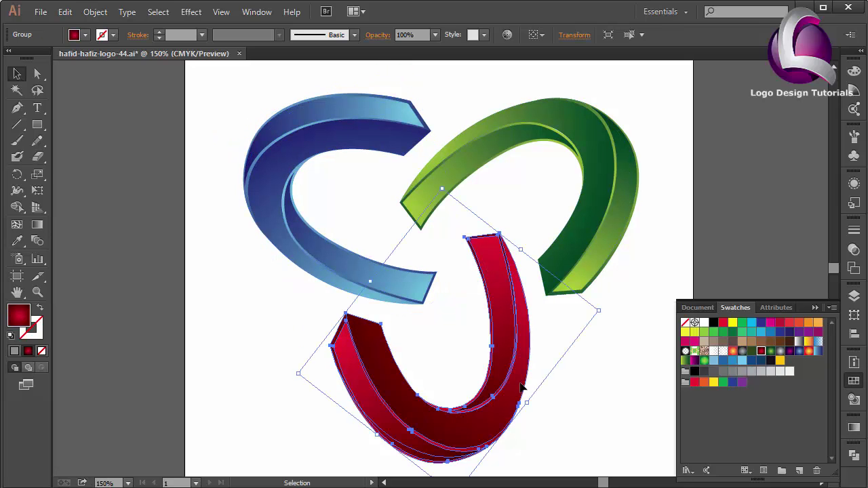
pyautogui.click(808, 351)
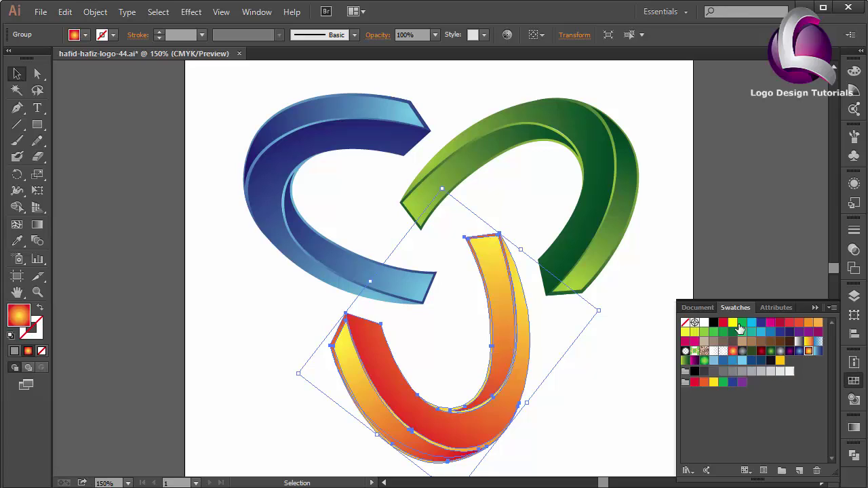
pyautogui.click(577, 217)
pyautogui.click(731, 230)
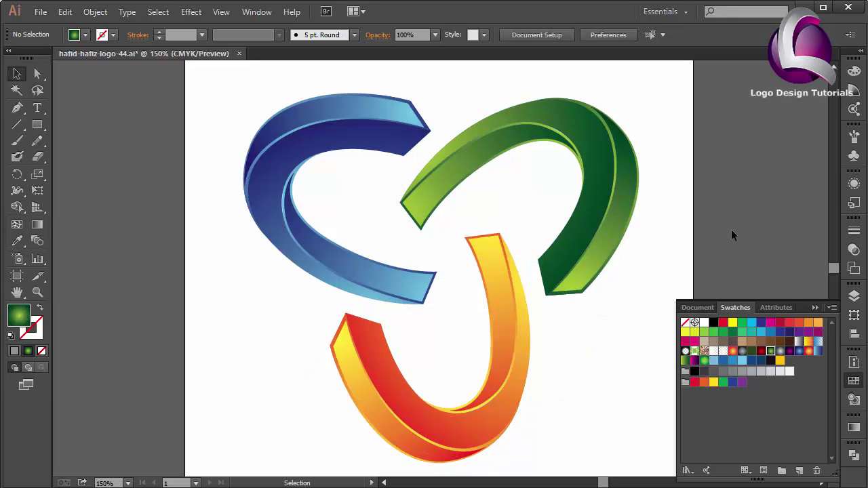
pyautogui.hotkey('ctrl', '0')
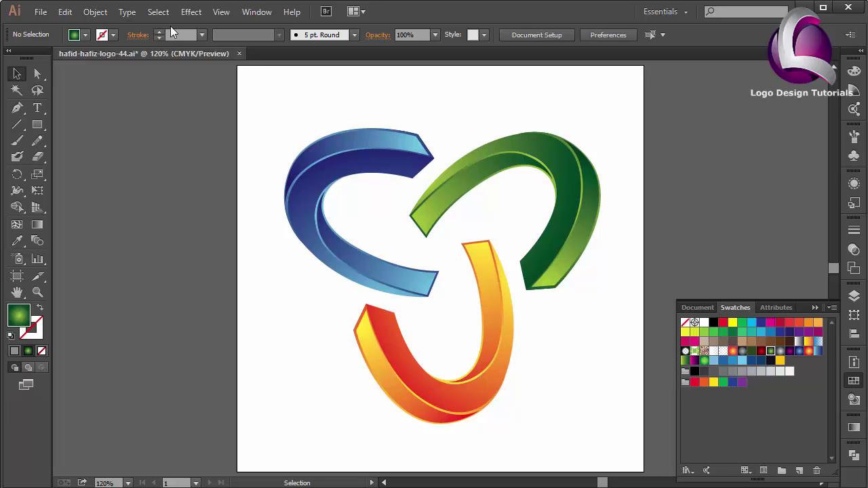
# Step: Overwrite the existing logo-44 file, keeping Illustrator CC (17.0) format
pyautogui.click(39, 12)
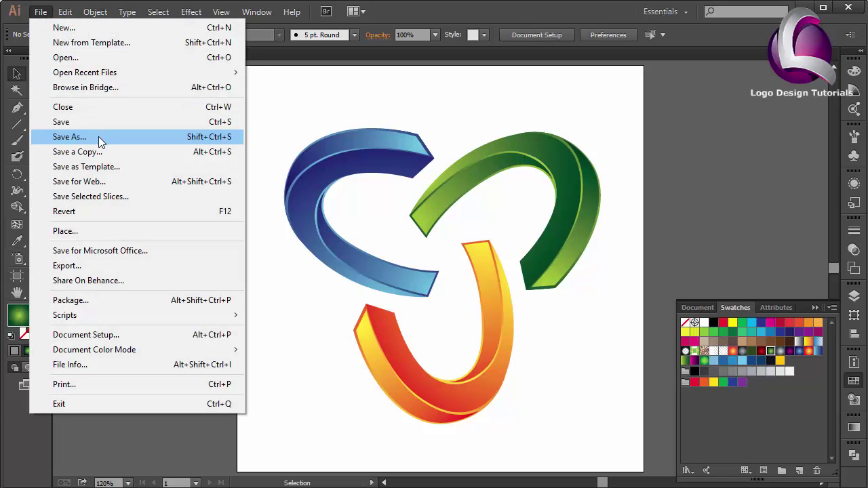
pyautogui.click(100, 138)
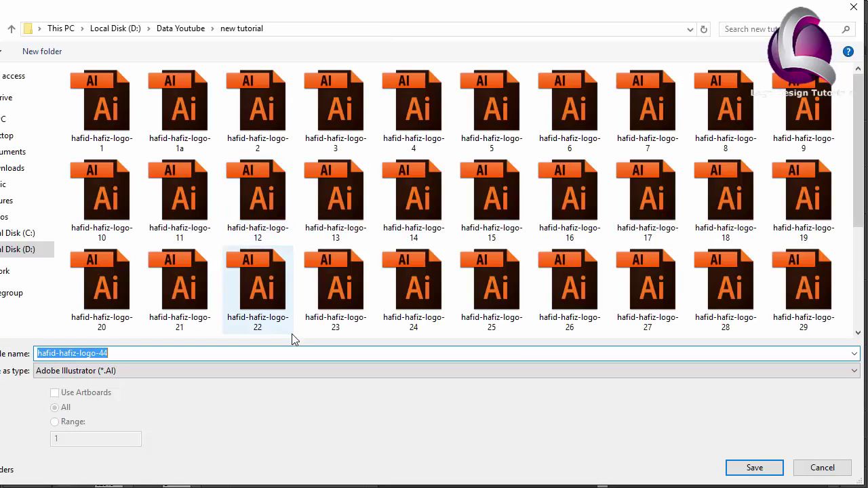
pyautogui.click(303, 356)
pyautogui.press('Return')
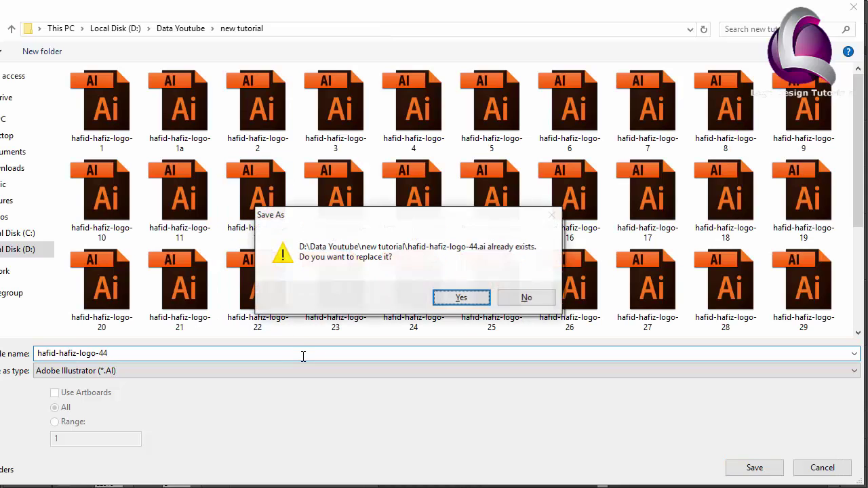
pyautogui.press('Return')
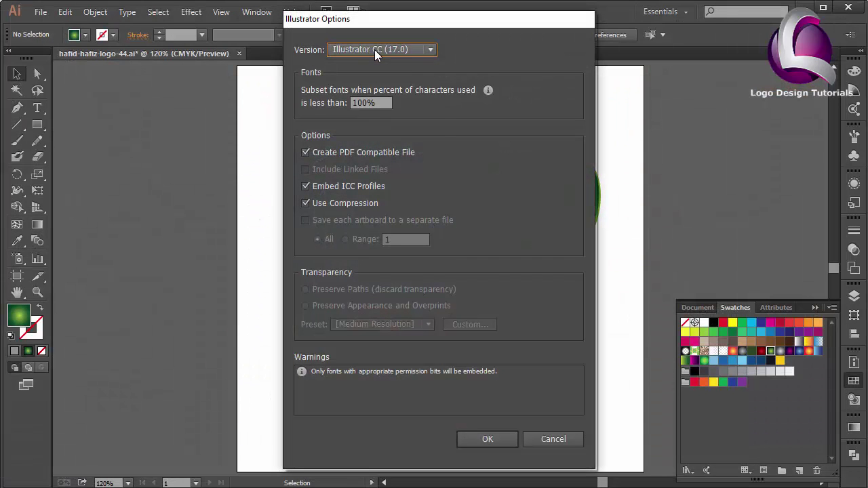
pyautogui.click(374, 49)
pyautogui.click(378, 67)
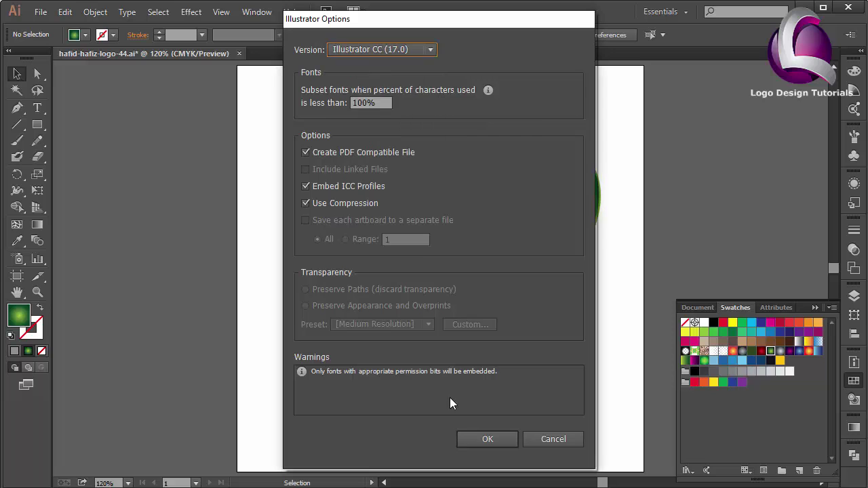
pyautogui.click(469, 434)
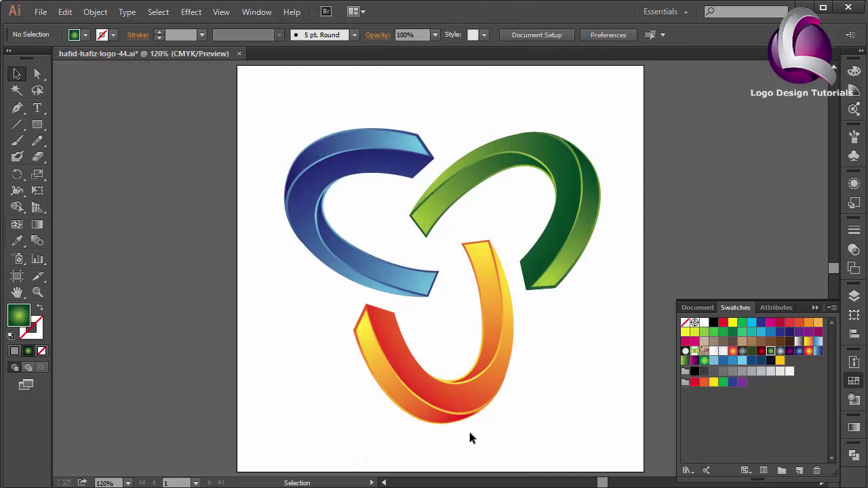